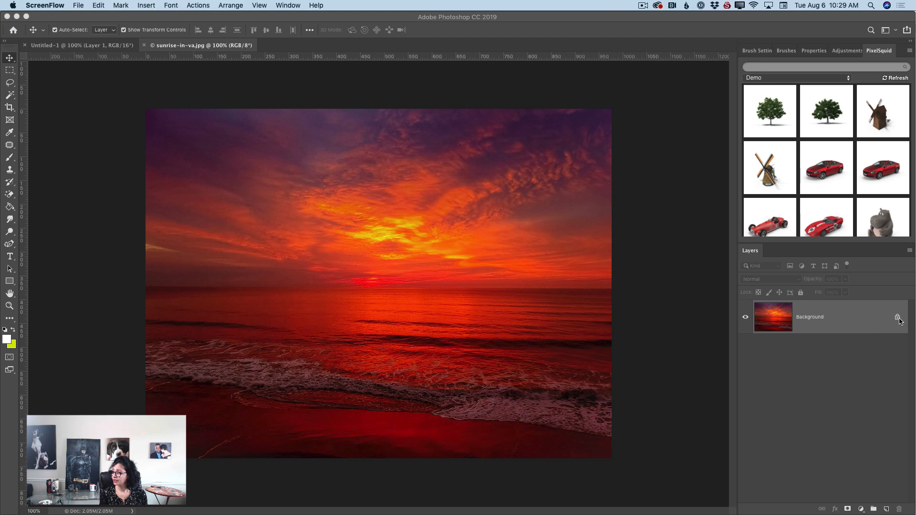
Unlock the Background layer and scale it to about 196%, positioned so the sky fills the canvas above a thin strip of sea
click(897, 318)
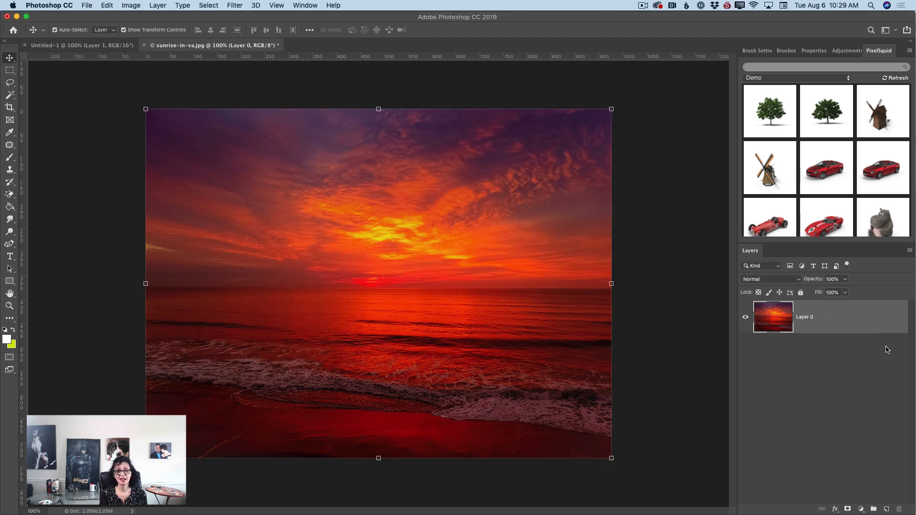
click(8, 306)
drag(507, 327, 497, 328)
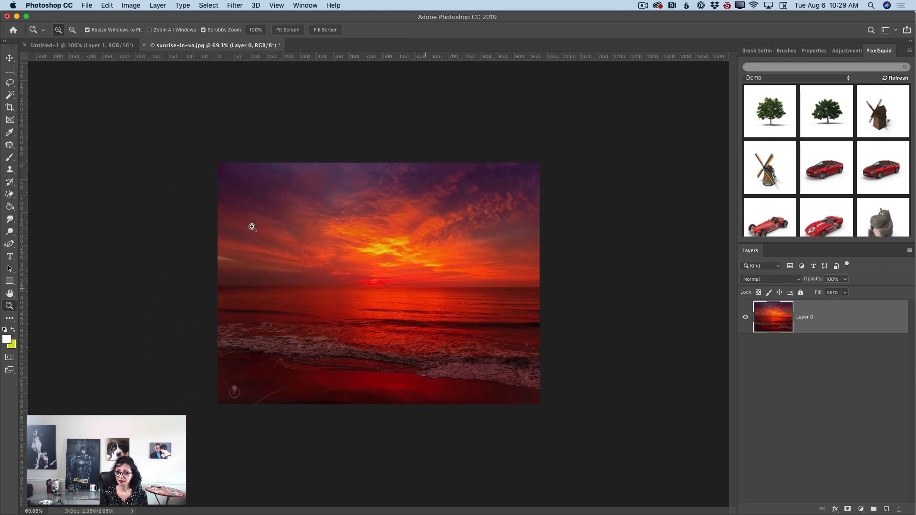
click(9, 58)
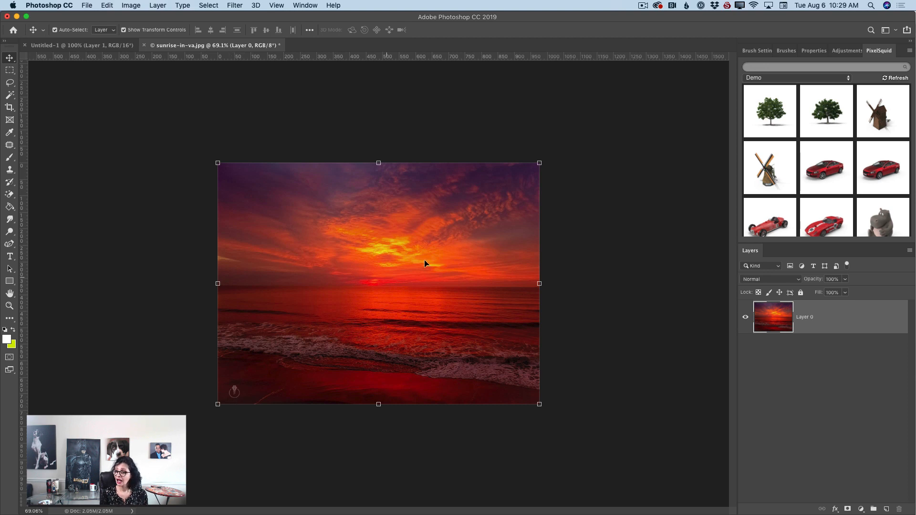
click(217, 405)
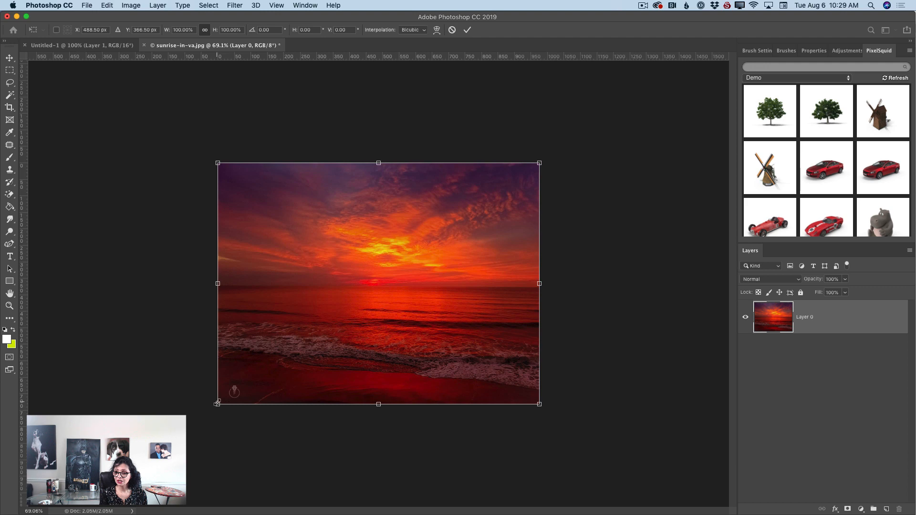
drag(217, 404, 83, 504)
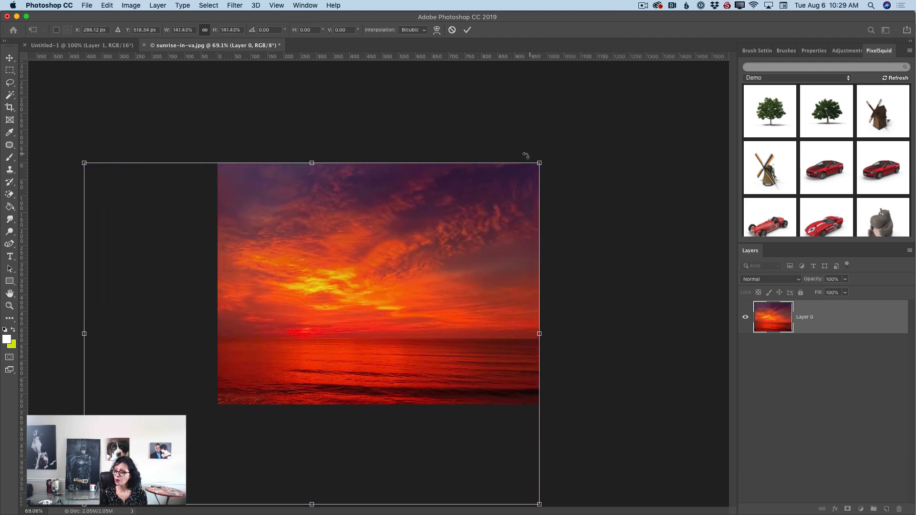
drag(539, 163, 677, 120)
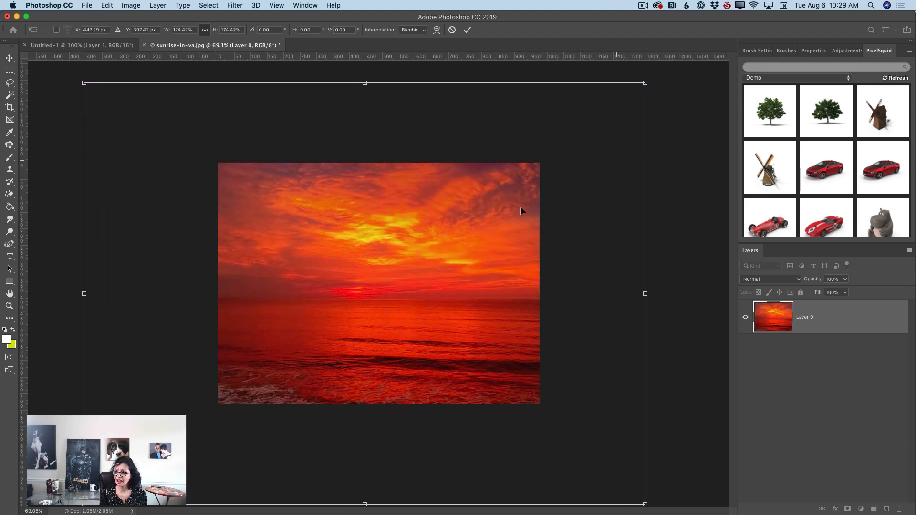
drag(468, 235, 451, 292)
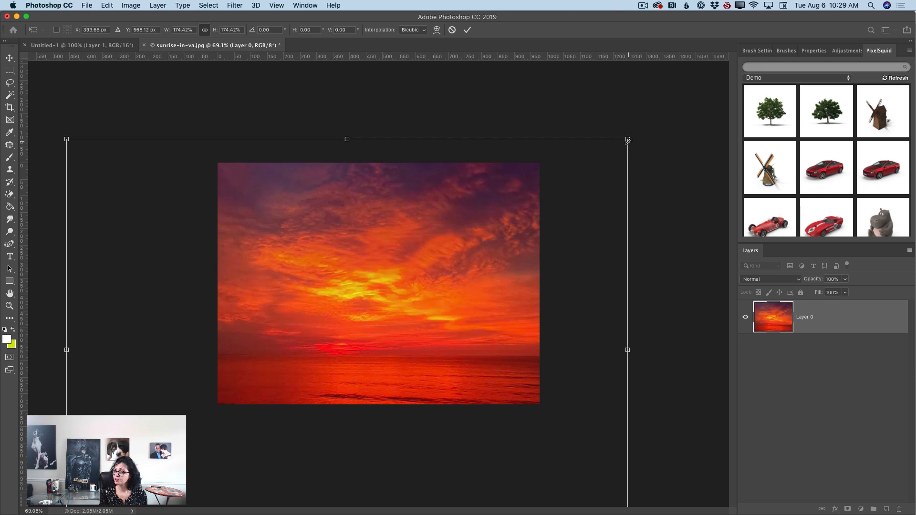
drag(627, 139, 696, 88)
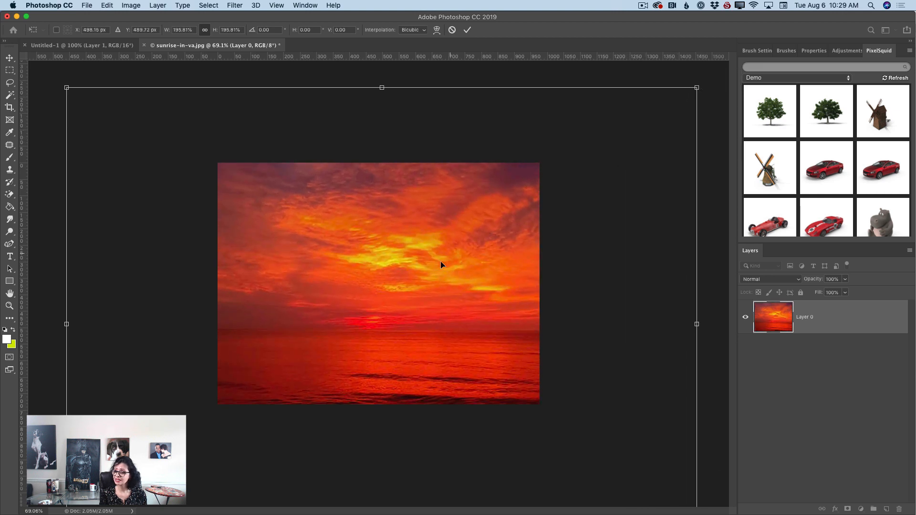
drag(440, 262, 421, 291)
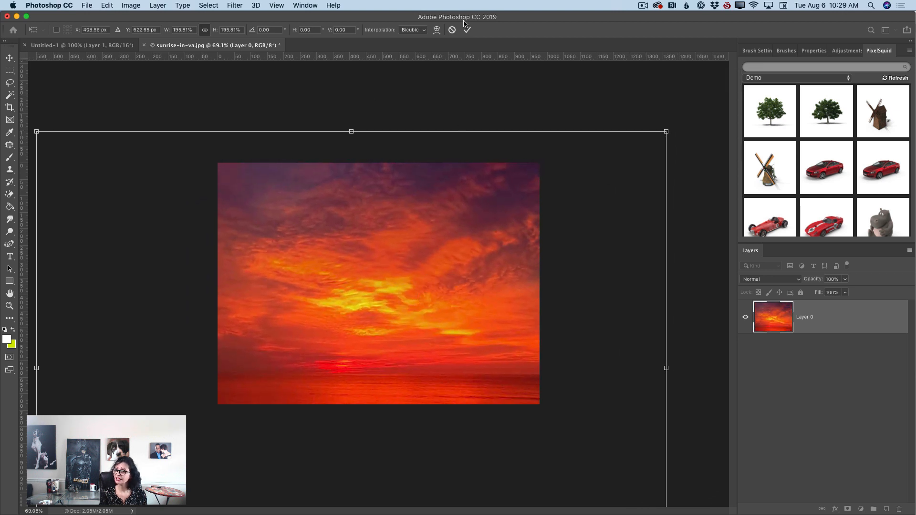
click(467, 30)
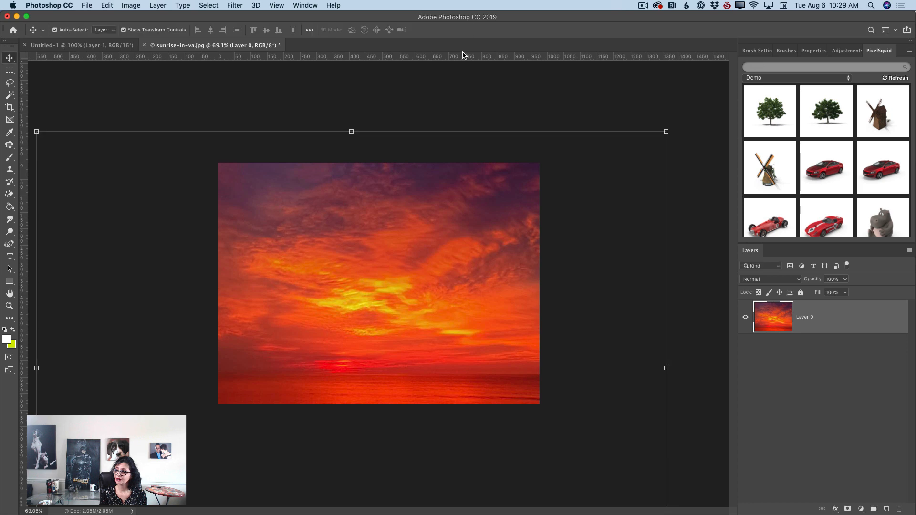
Add the first maple tree from the PixelSquid Demo library to the sunset image with its shadows turned off
click(9, 305)
drag(515, 331, 525, 333)
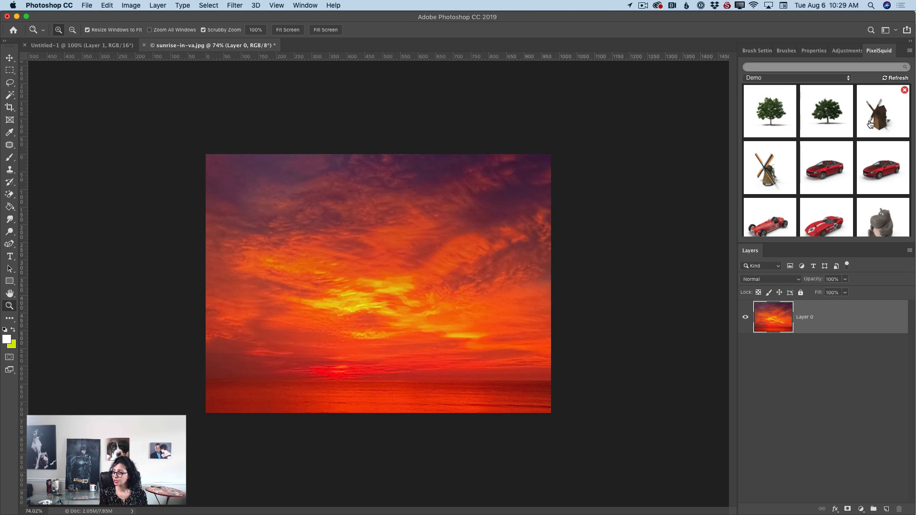
click(781, 122)
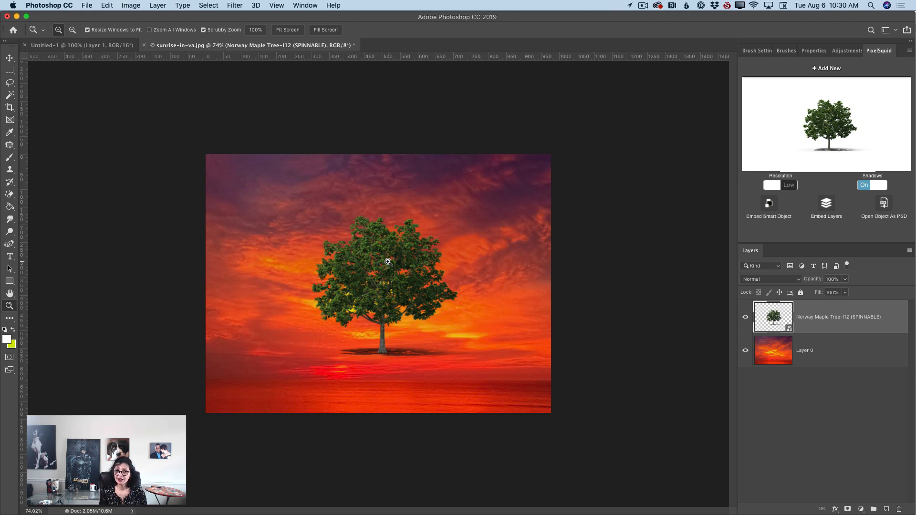
click(863, 186)
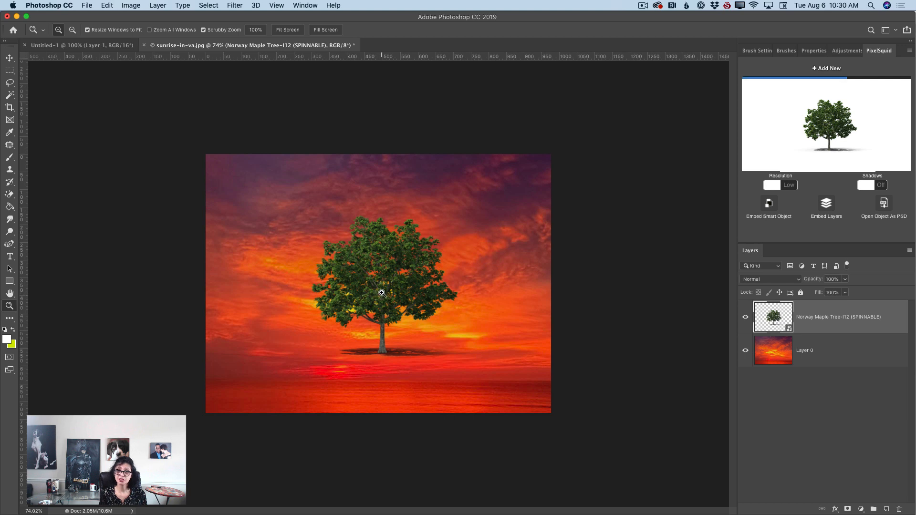
Move the maple tree into the canvas's lower-left corner, scale it to about 682%, and switch it to high resolution
click(11, 58)
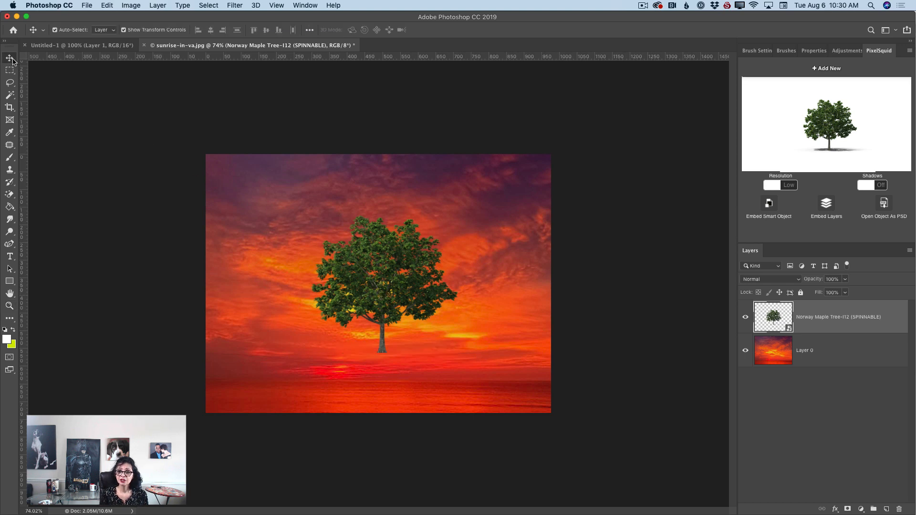
drag(394, 269, 266, 371)
key(ctrl+t)
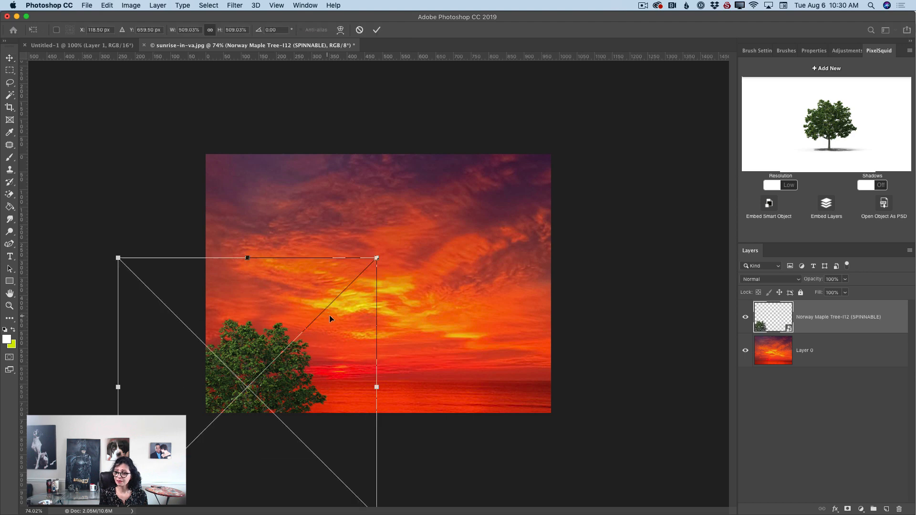
drag(377, 258, 465, 170)
drag(355, 312, 299, 380)
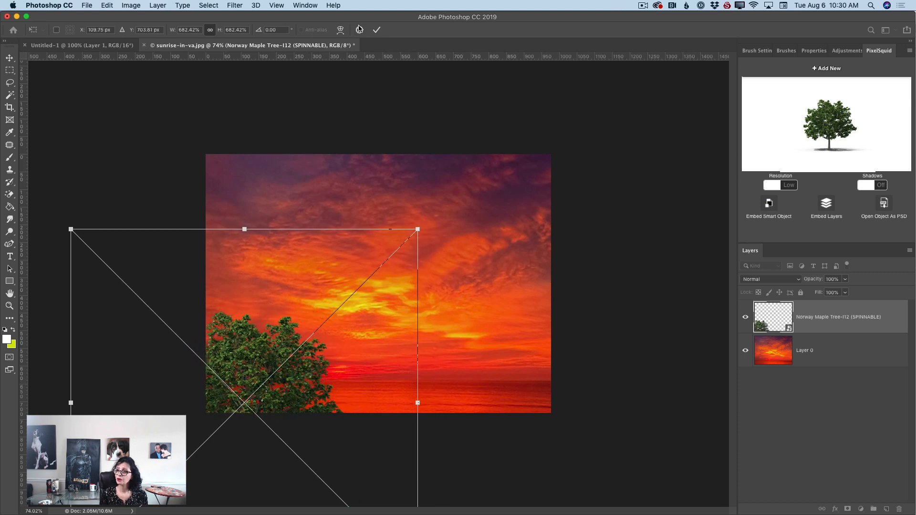
click(377, 29)
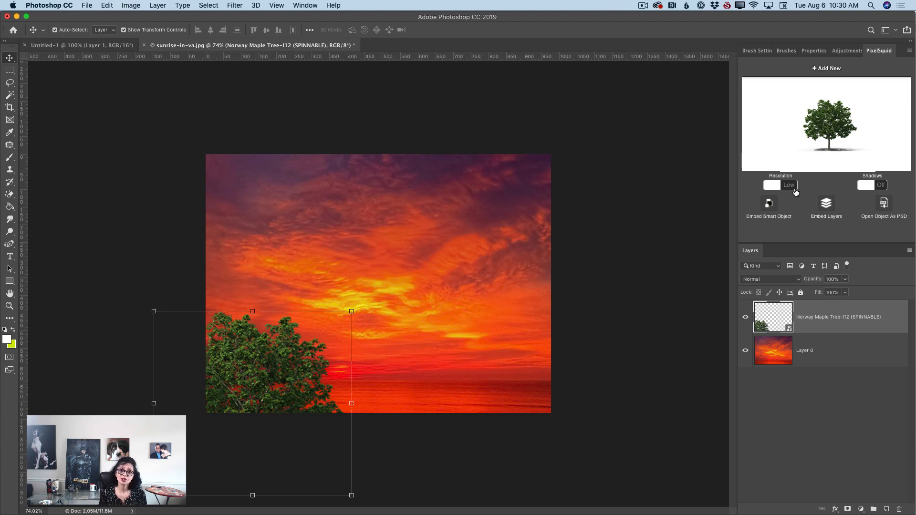
click(789, 186)
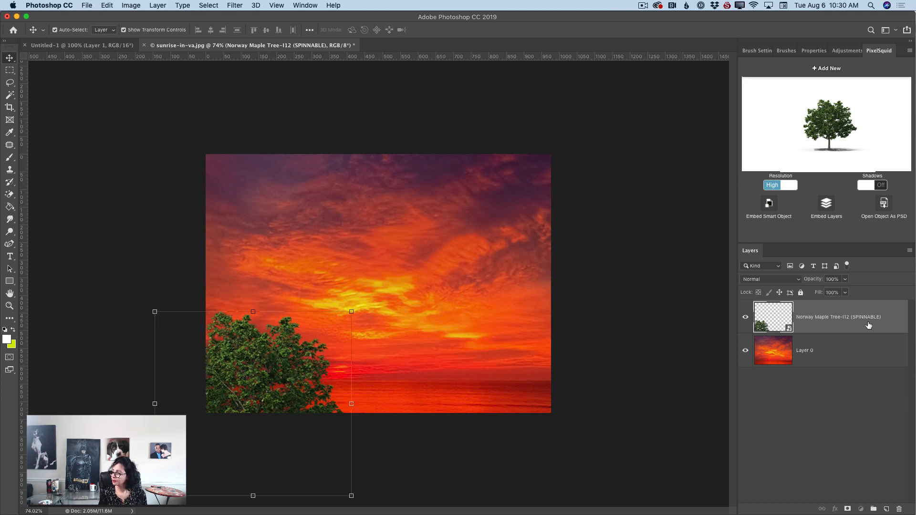
Duplicate the tree layer twice, spread the copies along the canvas's lower edge, and shift the original slightly down and left
drag(869, 324, 885, 507)
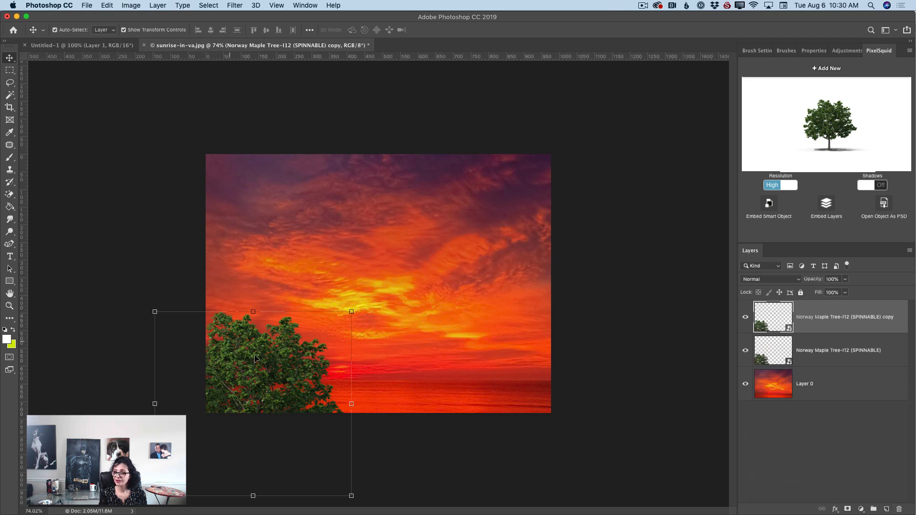
drag(287, 362, 416, 370)
drag(869, 317, 884, 507)
drag(394, 377, 529, 394)
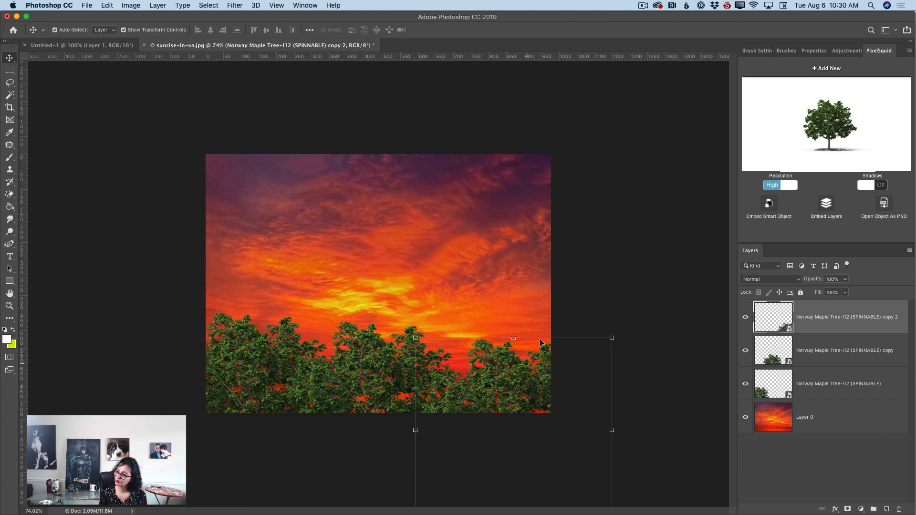
click(842, 385)
mouse_move(253, 351)
mouse_down()
mouse_move(254, 373)
mouse_move(239, 359)
mouse_up()
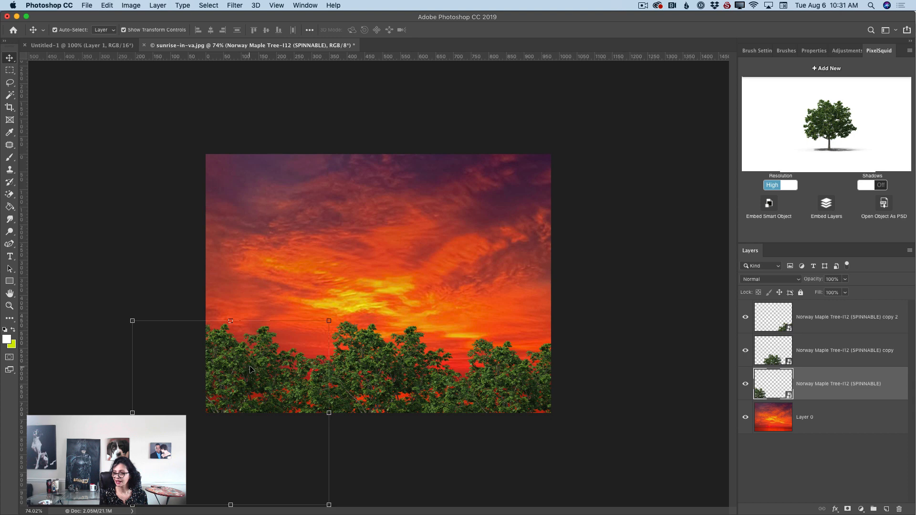
Merge the three tree layers into one, keeping the sunset layer separate and visible
click(745, 417)
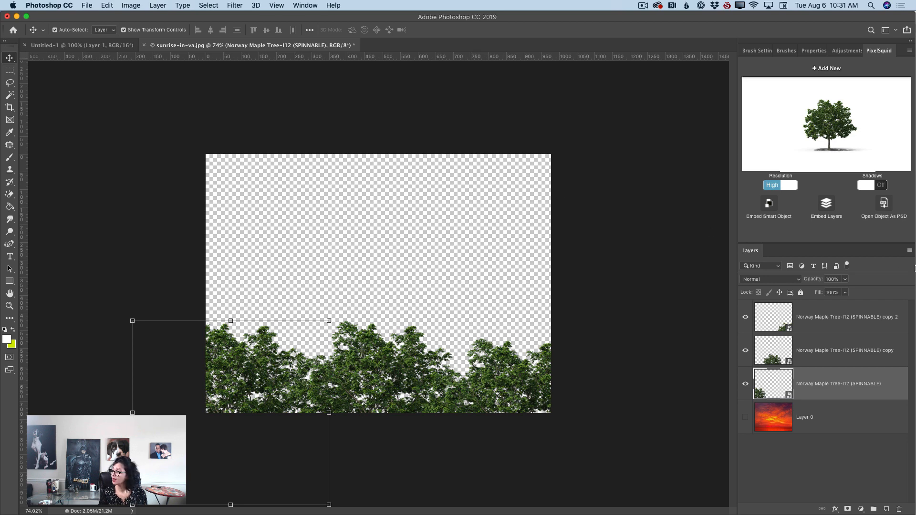
click(909, 251)
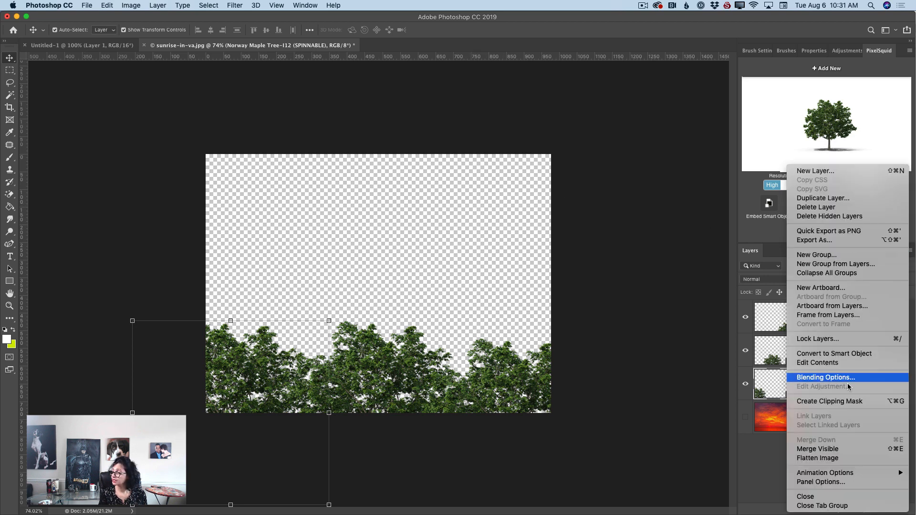
click(830, 445)
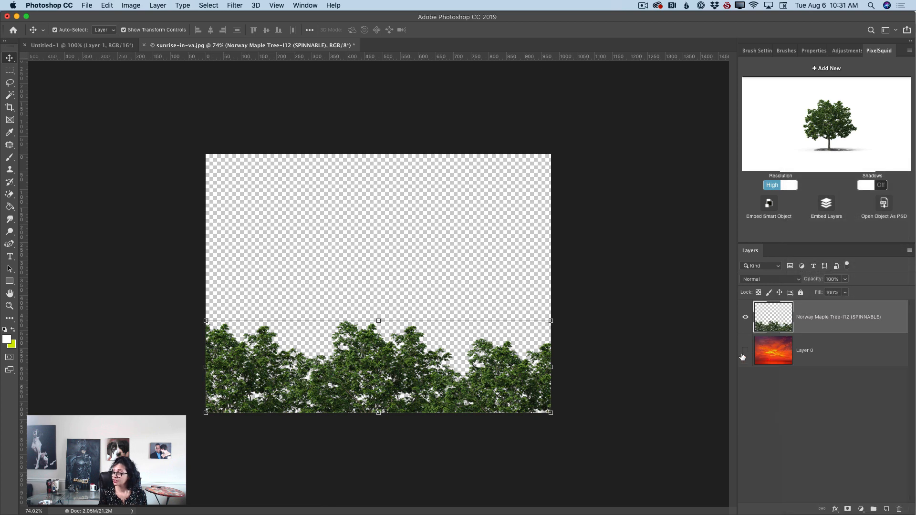
click(744, 351)
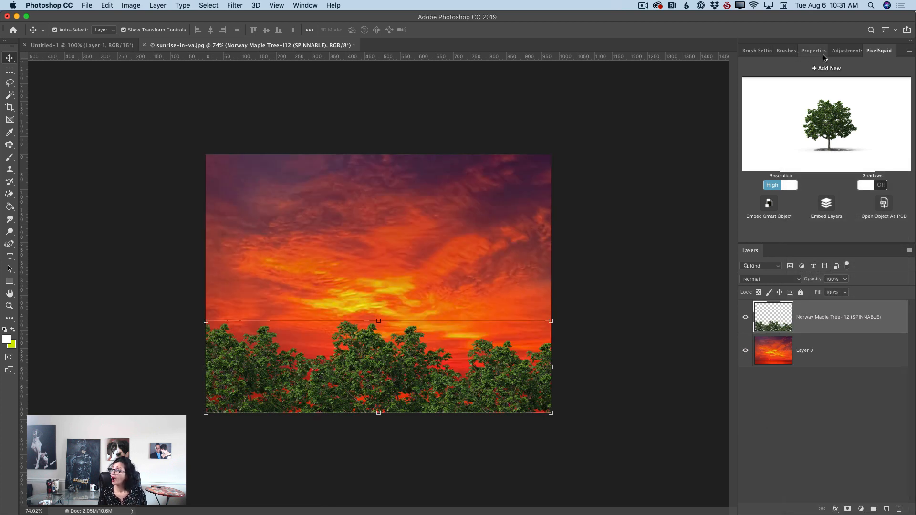
Add an Exposure adjustment clipped to the tree layer and set its exposure to -20.00
click(844, 49)
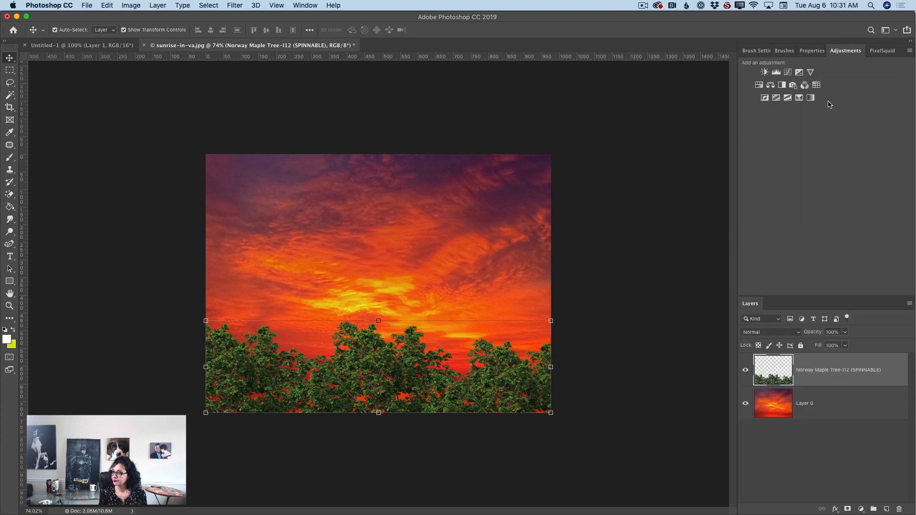
click(800, 72)
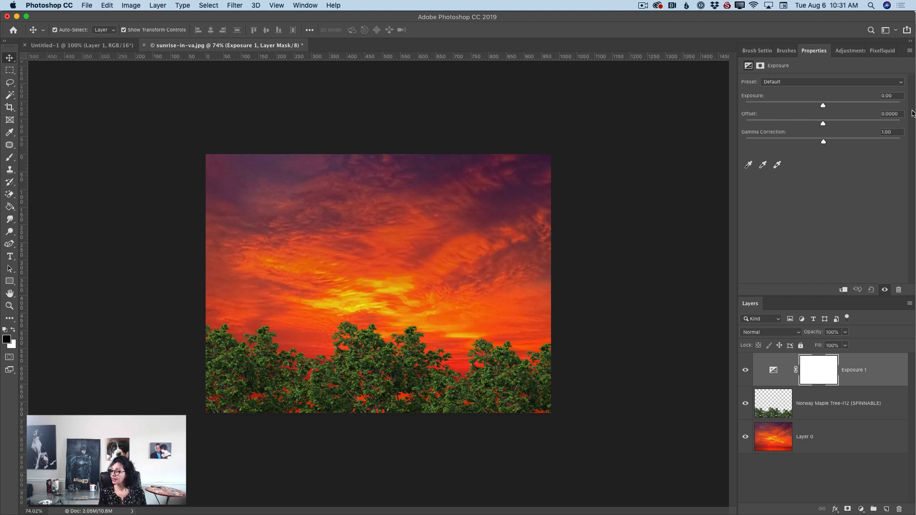
click(842, 290)
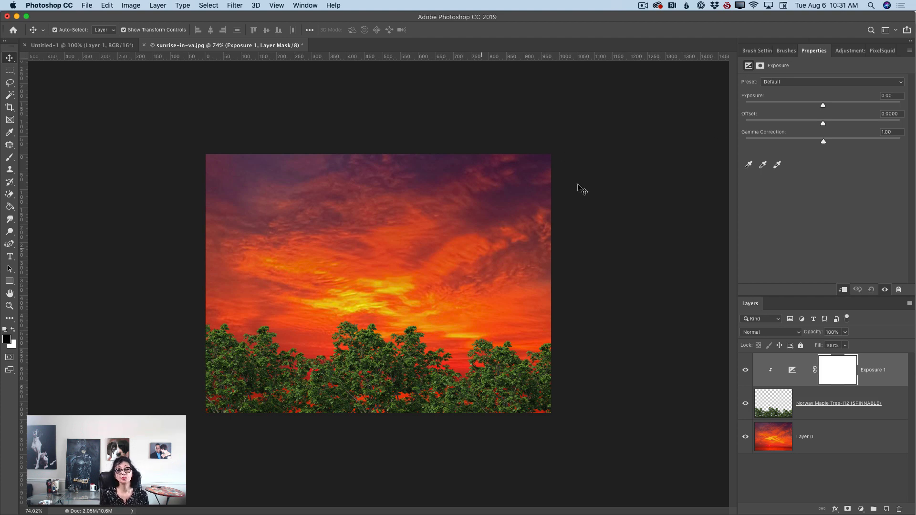
drag(822, 106, 742, 108)
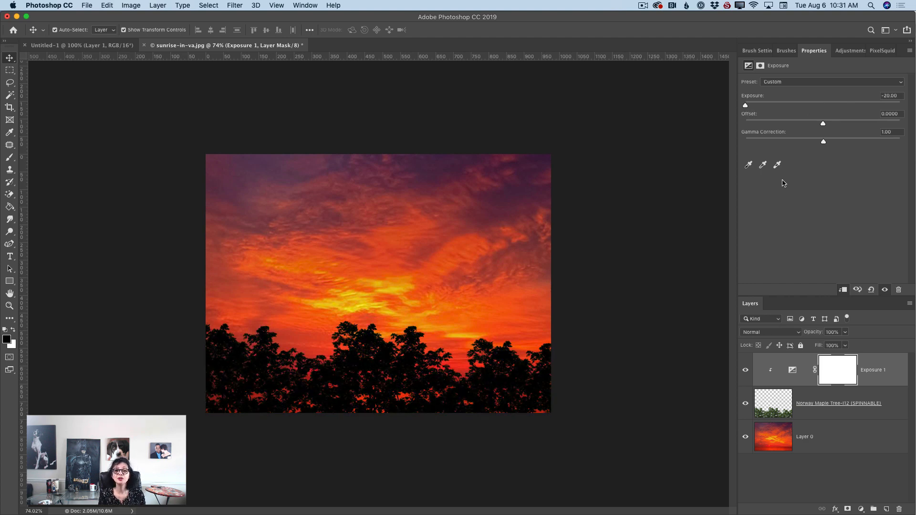
Merge the Exposure adjustment with the tree layer, keeping the sunset layer separate and visible
click(743, 439)
click(910, 303)
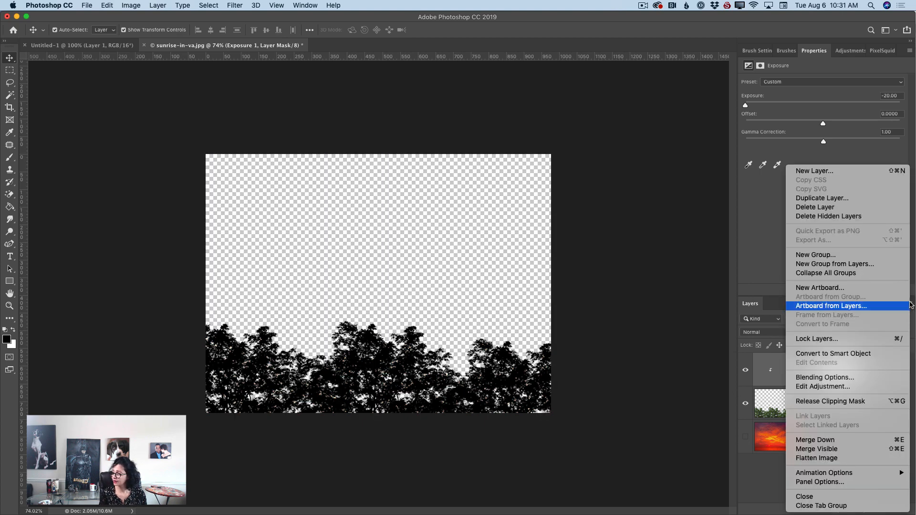
click(833, 449)
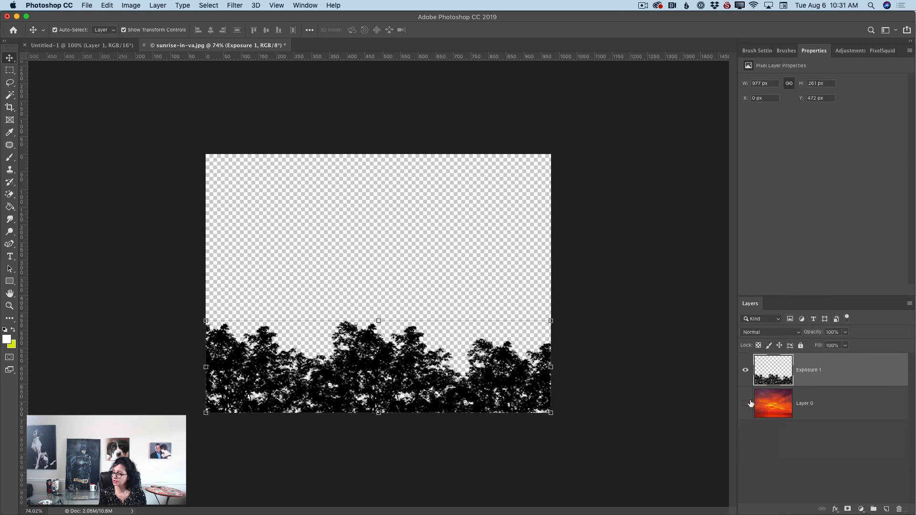
click(745, 404)
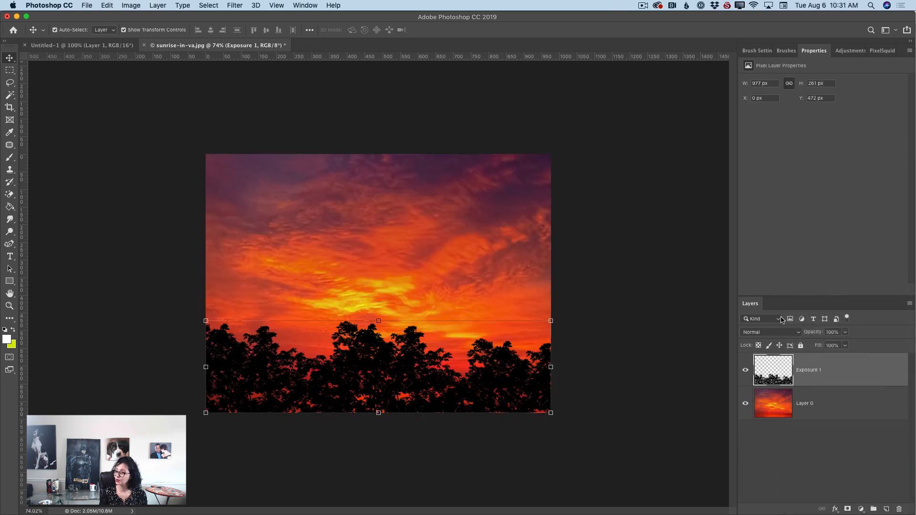
Add the dark wooden windmill from the PixelSquid Demo library above the tree silhouettes
click(879, 51)
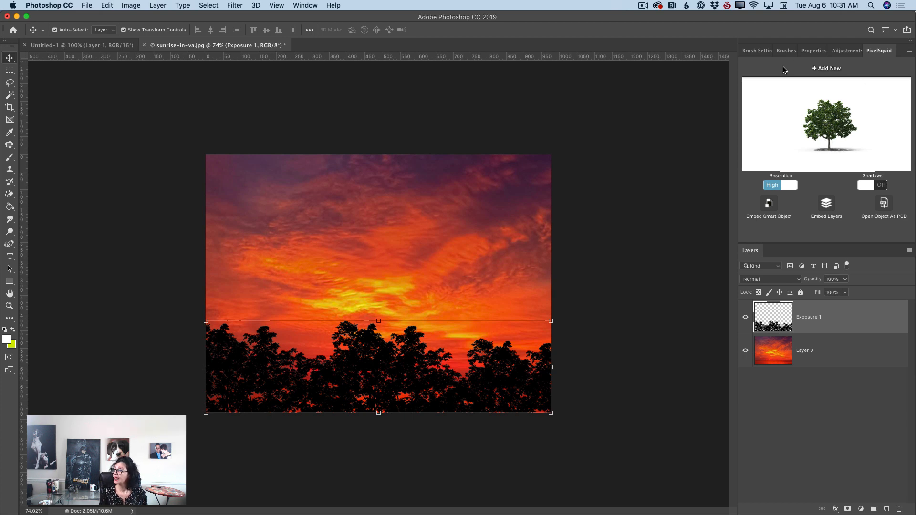
click(825, 69)
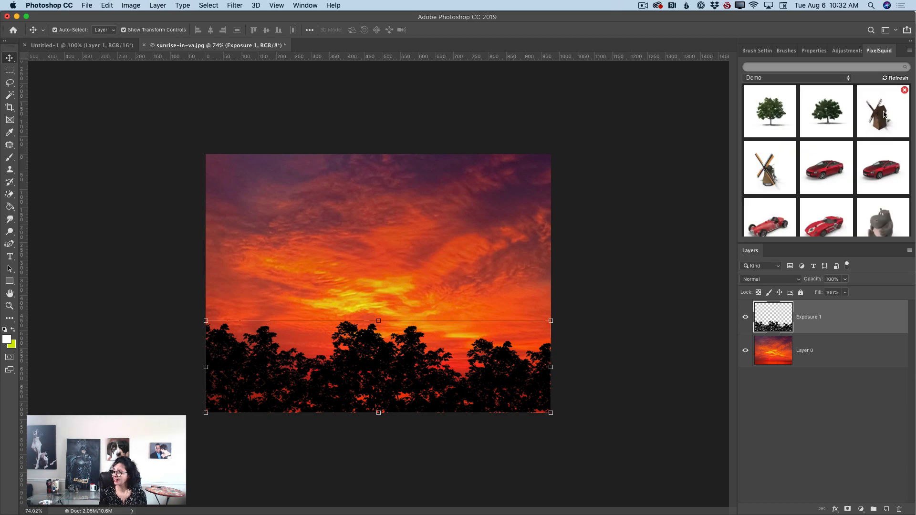
click(882, 115)
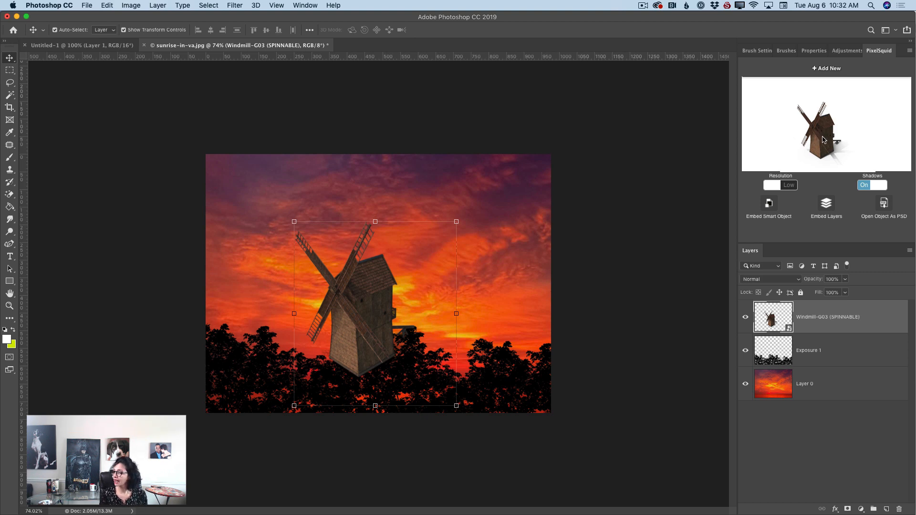
Spin the windmill so its sails face right, with shadows off, and move it to the lower-left corner of the image
drag(822, 136, 847, 125)
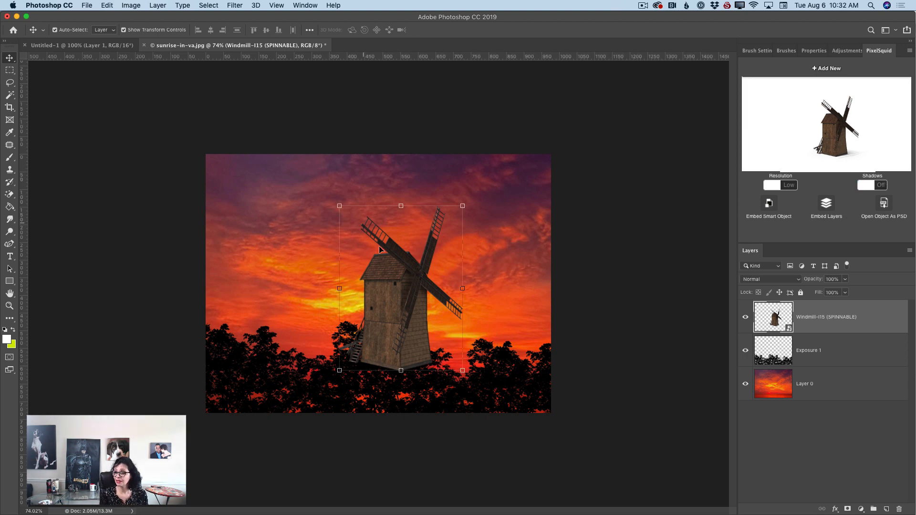
drag(393, 277, 252, 335)
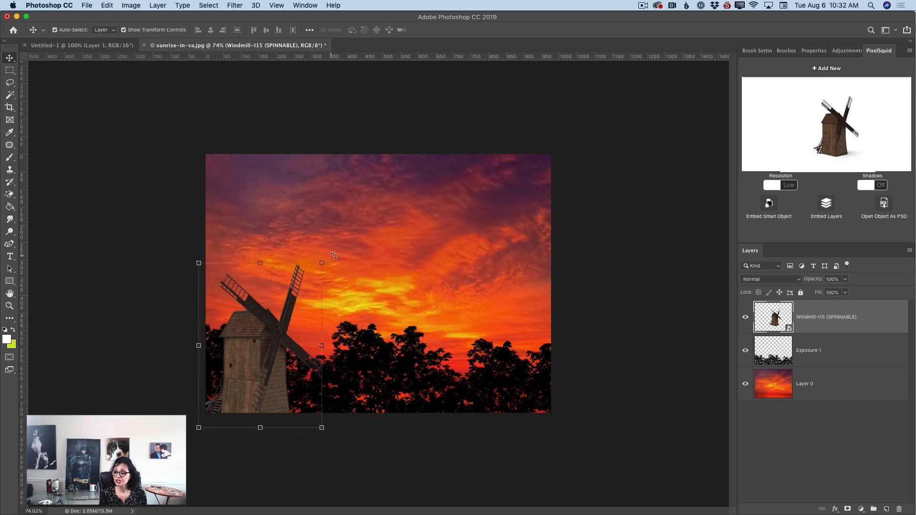
Scale the windmill to 876.23% in the lower-left part of the image and set its PixelSquid resolution to High
drag(321, 263, 665, 129)
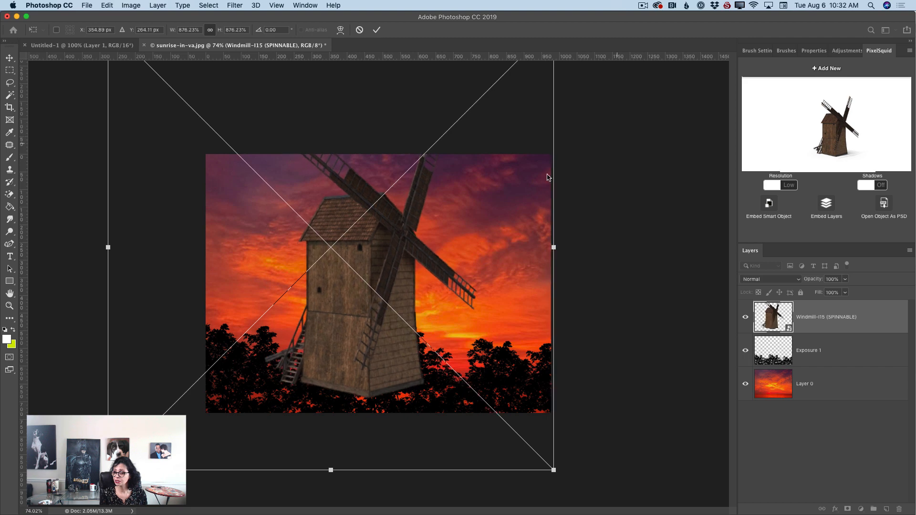
drag(365, 270, 293, 325)
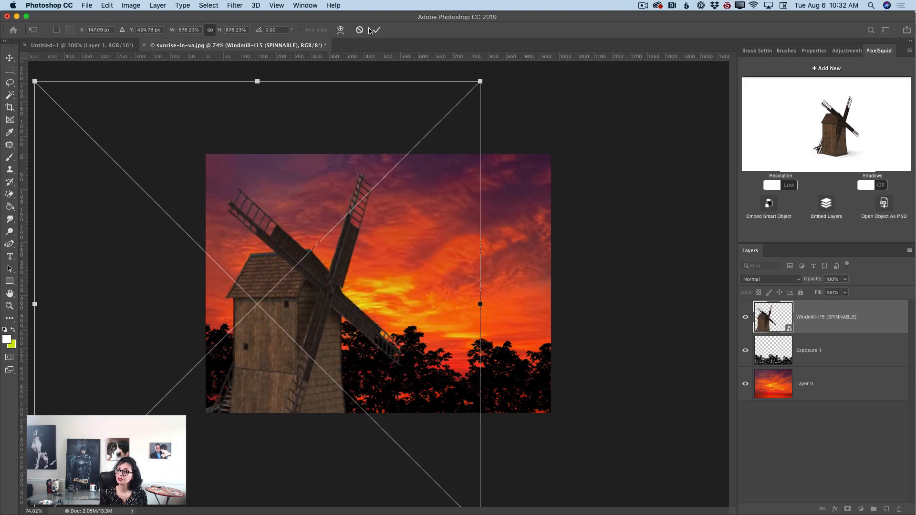
click(376, 30)
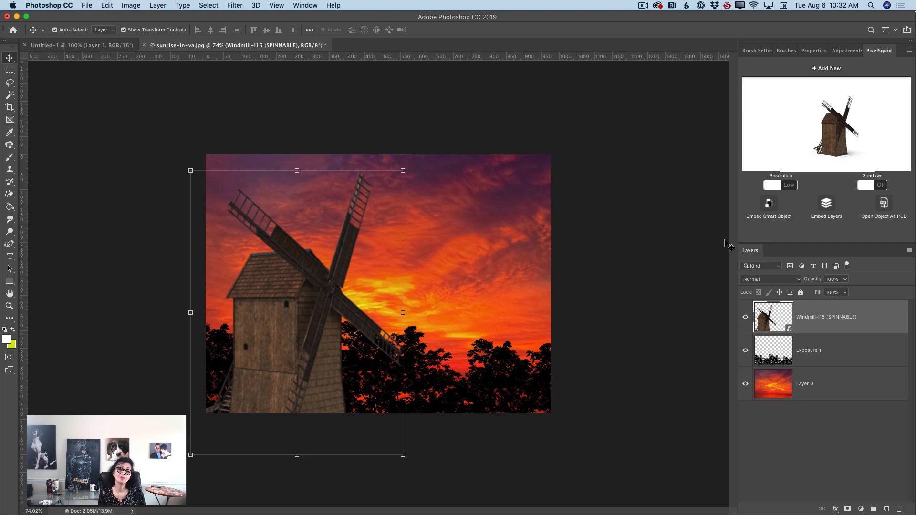
click(788, 187)
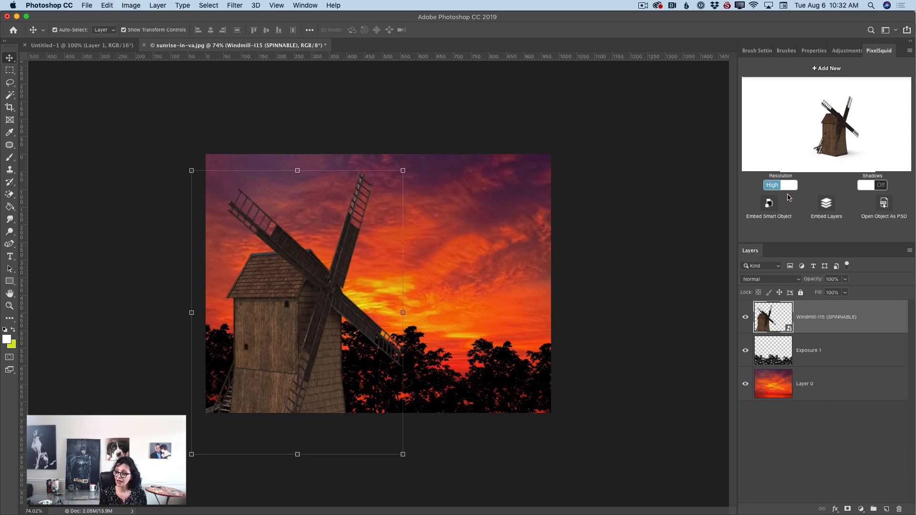
Add an Exposure adjustment clipped to the windmill layer and set its exposure to -20.00
click(843, 51)
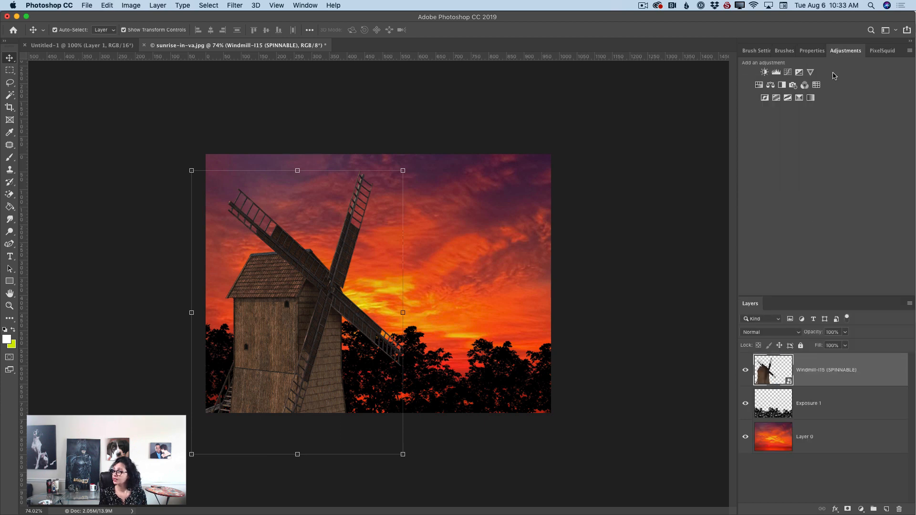
click(799, 71)
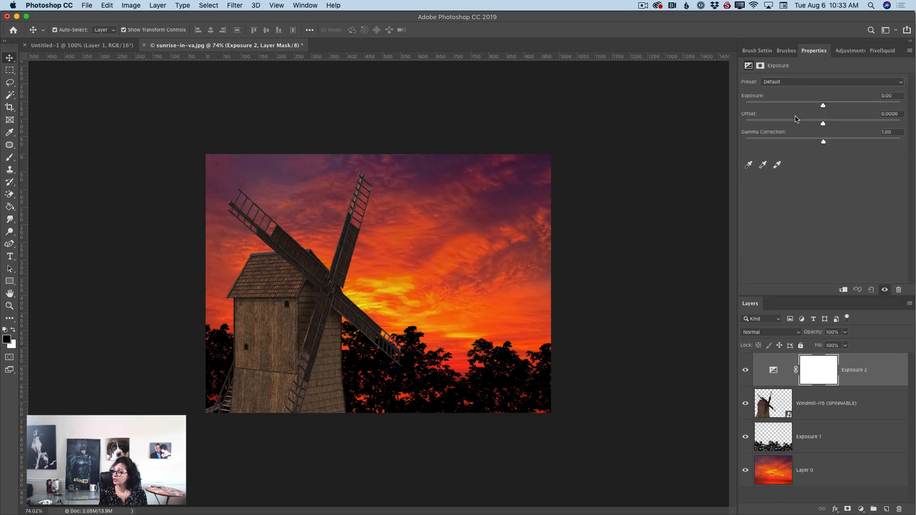
click(843, 289)
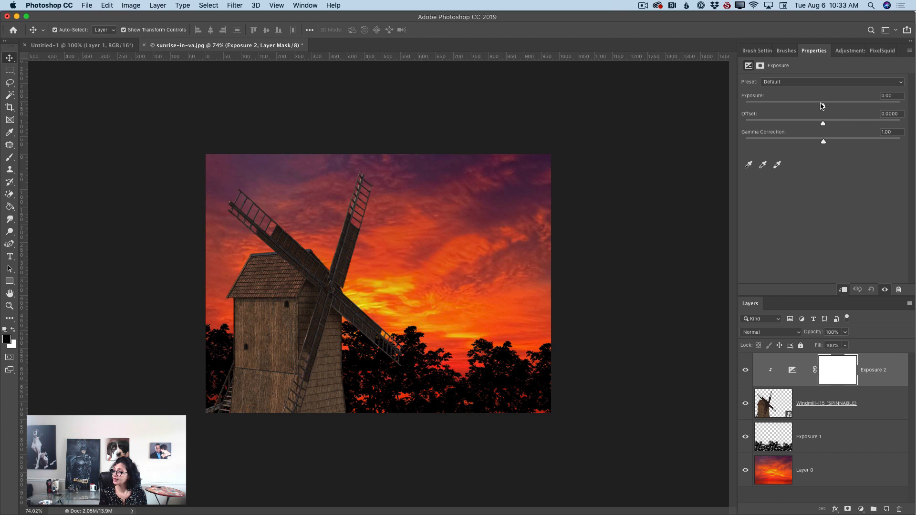
drag(823, 105, 744, 106)
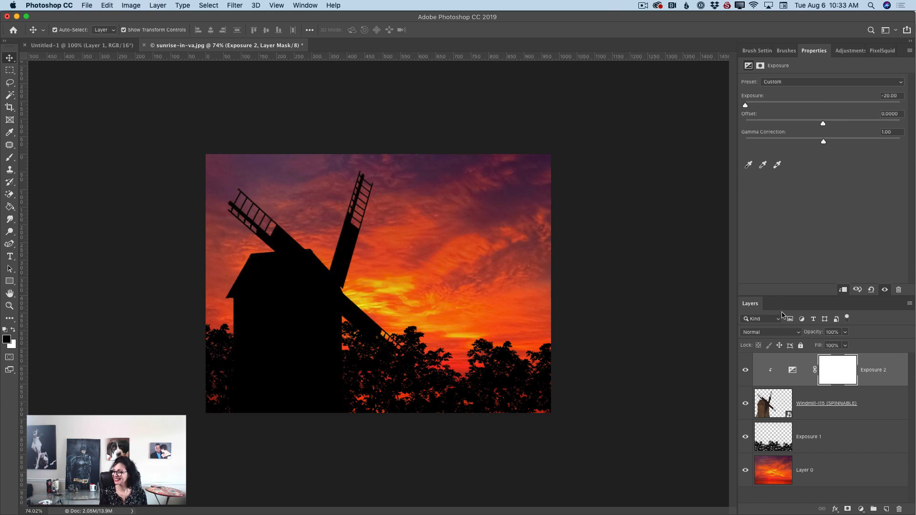
Merge the Exposure adjustment with the windmill layer, keeping the tree and sunset layers separate and visible
click(909, 304)
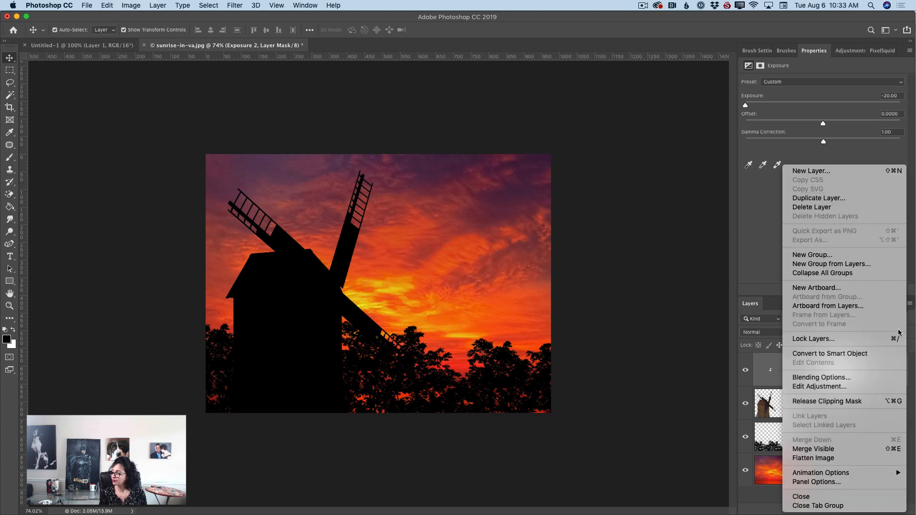
click(743, 486)
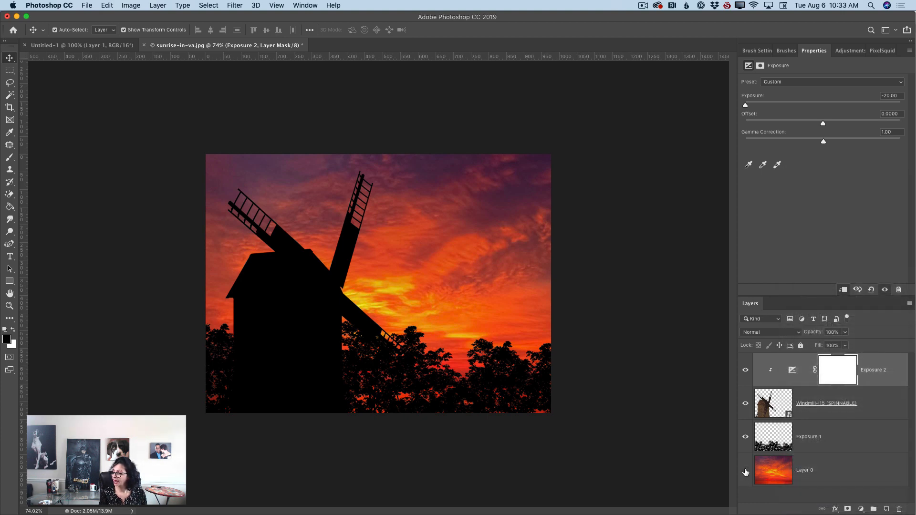
click(745, 472)
click(745, 437)
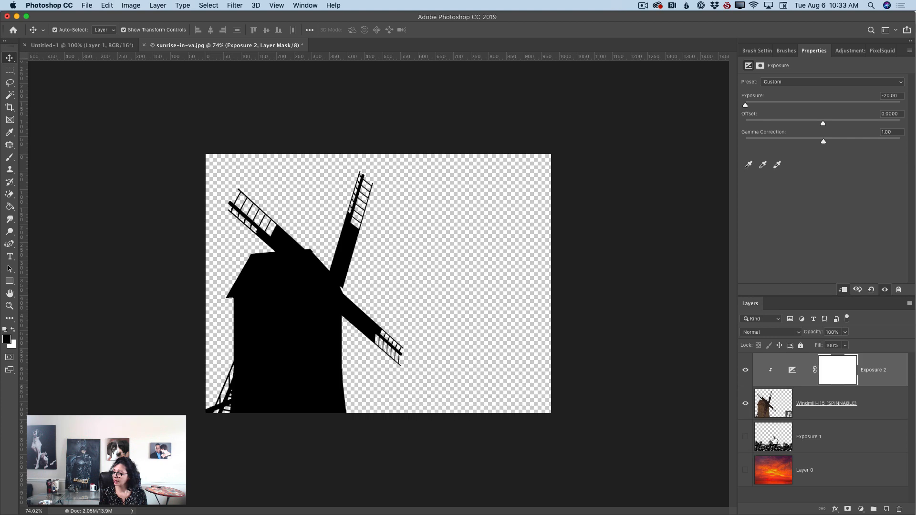
click(909, 304)
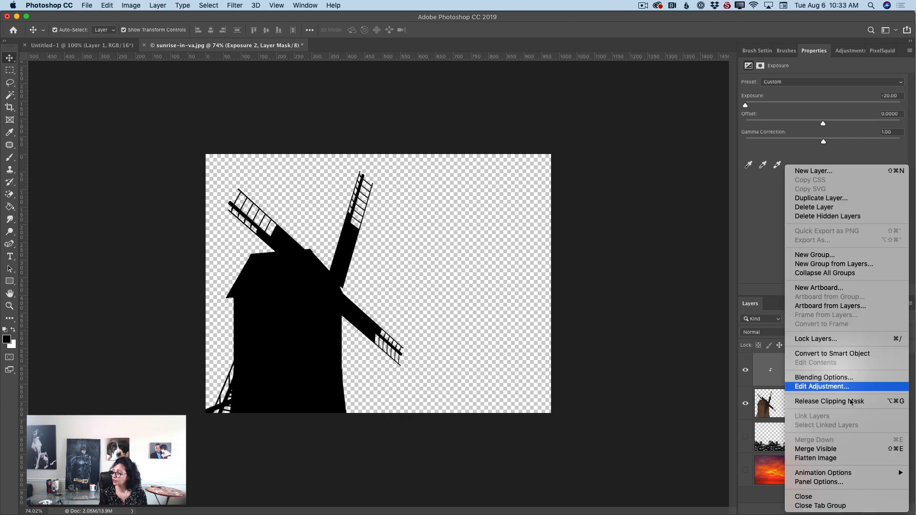
click(830, 448)
click(745, 403)
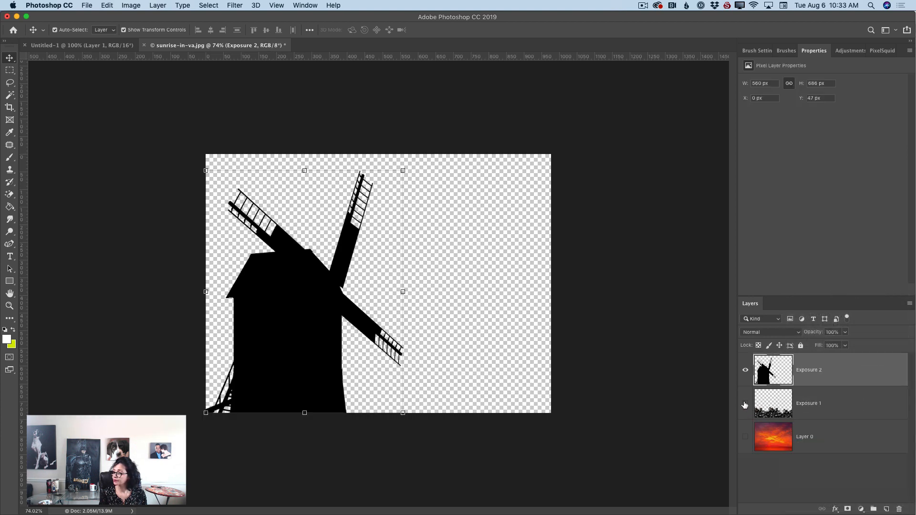
click(745, 437)
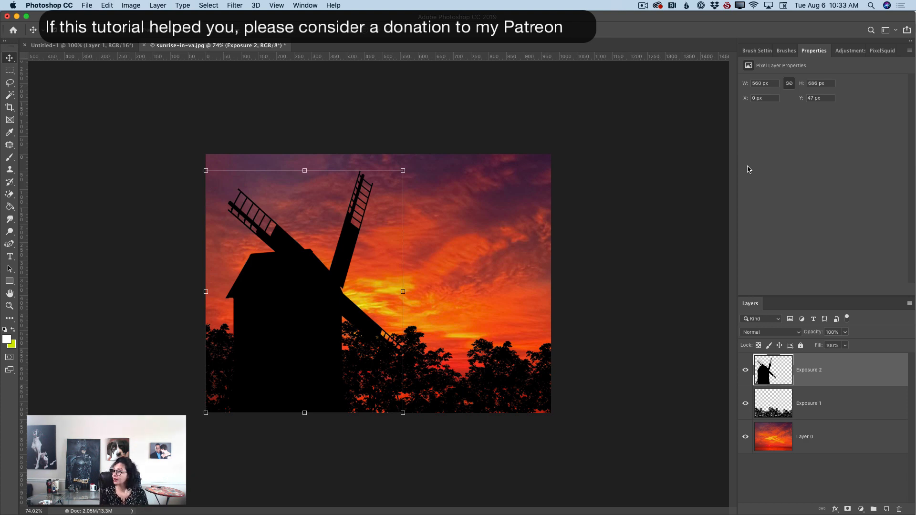
Add the Flocking Pigeons object from the PixelSquid Demo library to the composite
click(882, 51)
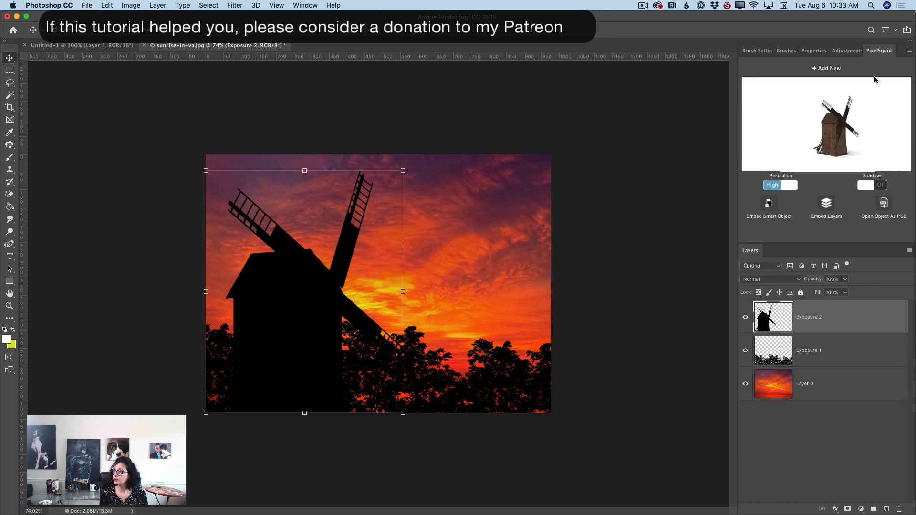
click(824, 73)
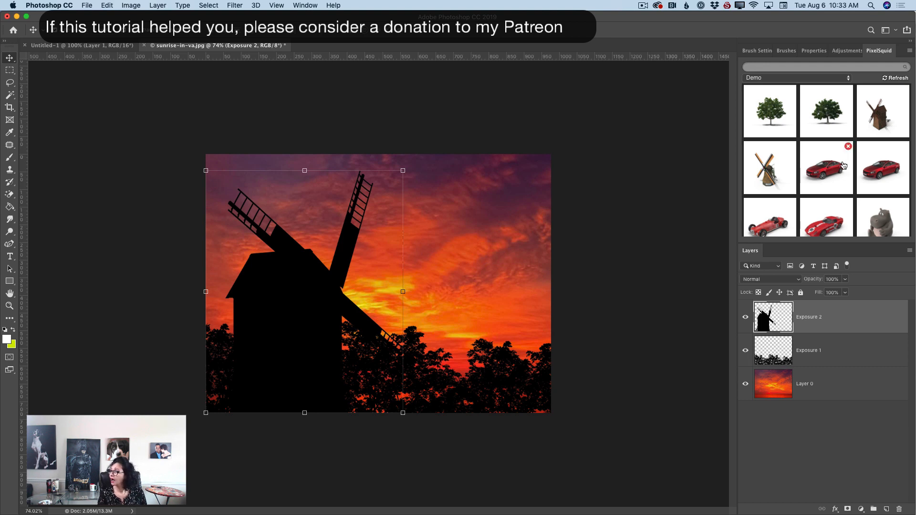
scroll(843, 166, down, 5)
scroll(843, 165, down, 3)
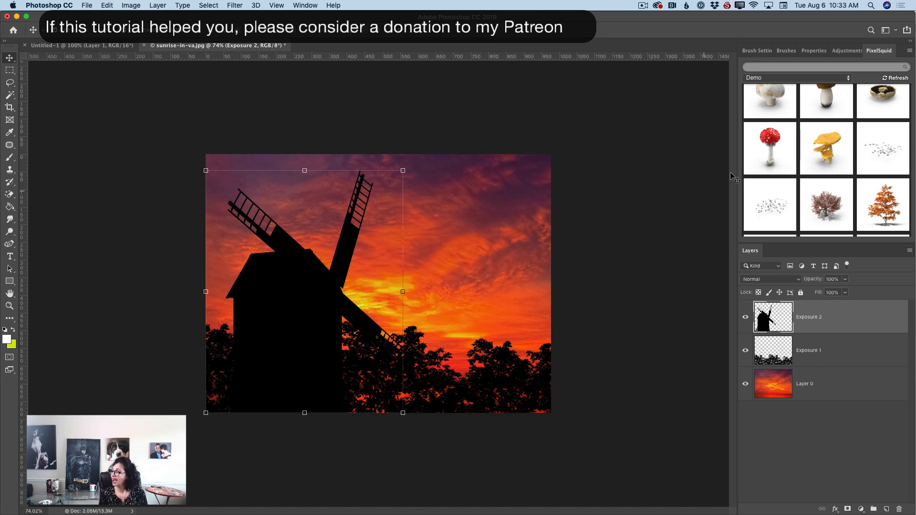
click(884, 160)
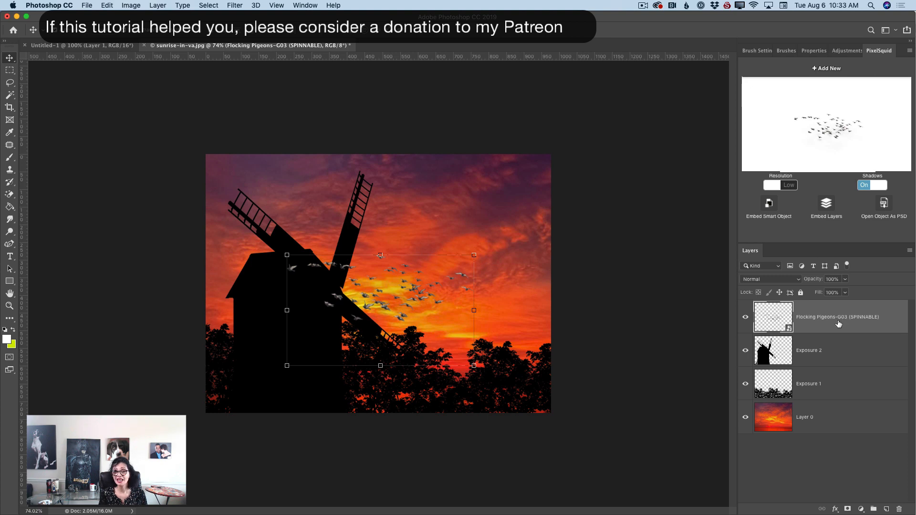
Place the pigeon layer below the windmill layer and move the flock up into the sky behind the upright sail
drag(832, 327, 827, 364)
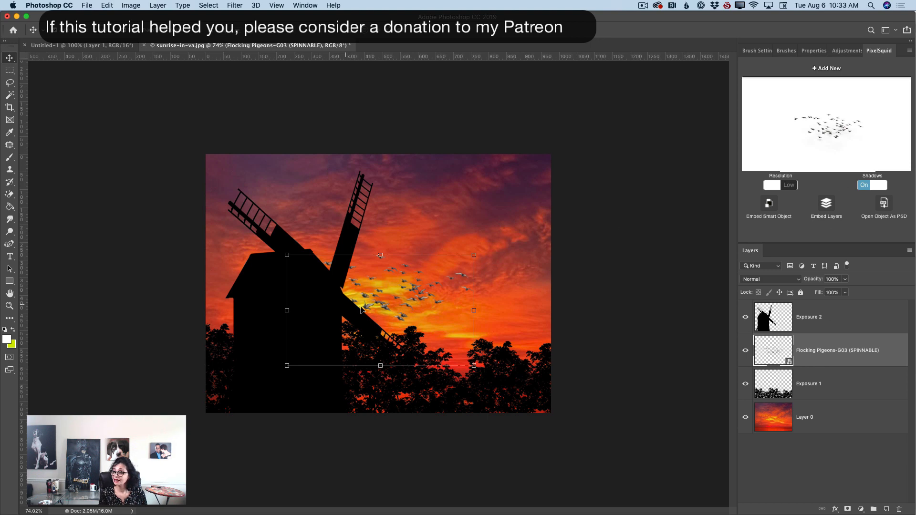
drag(372, 305, 422, 246)
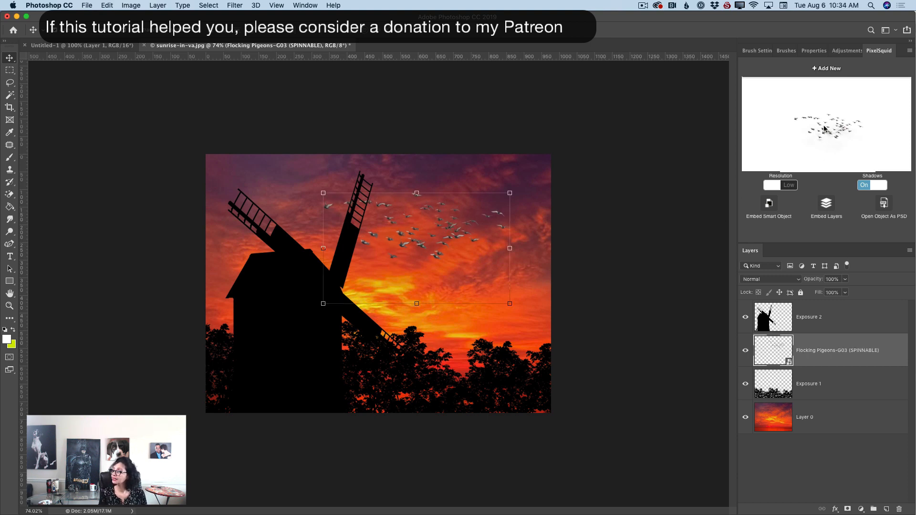
Tilt the pigeon flock slightly to a flatter viewing angle, with shadows off and resolution set to High
drag(825, 129, 825, 124)
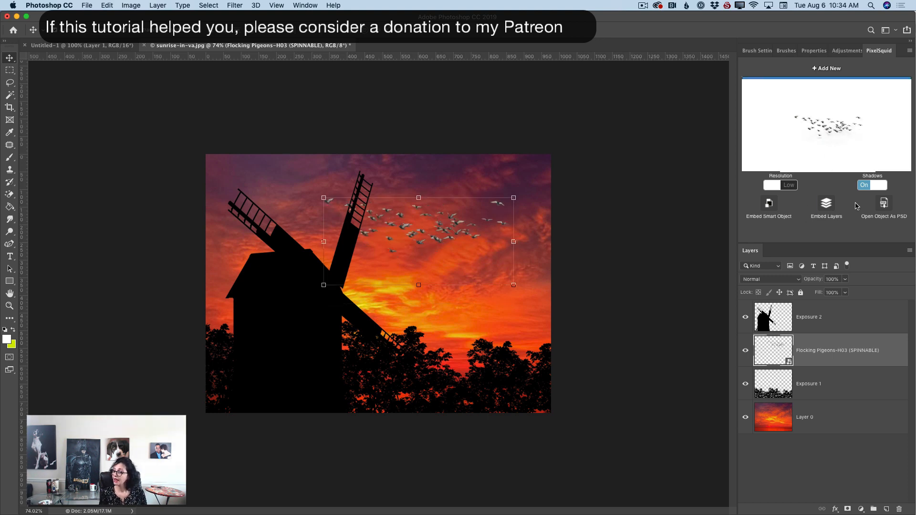
click(863, 185)
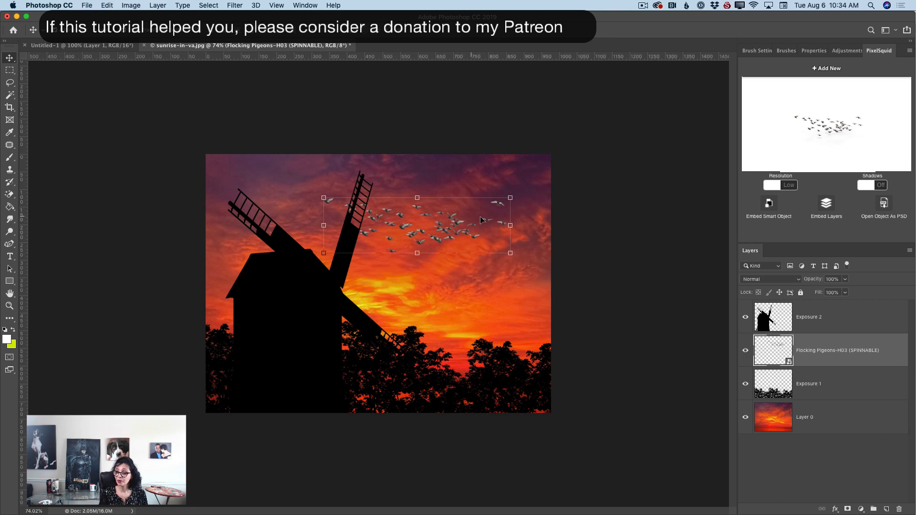
click(792, 186)
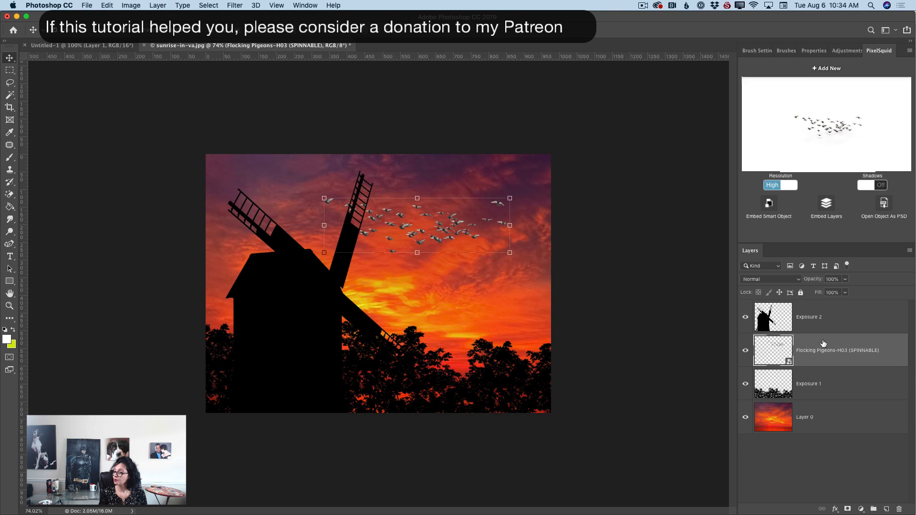
Add an Exposure adjustment clipped to the pigeon layer and set its exposure to -20.00
click(847, 51)
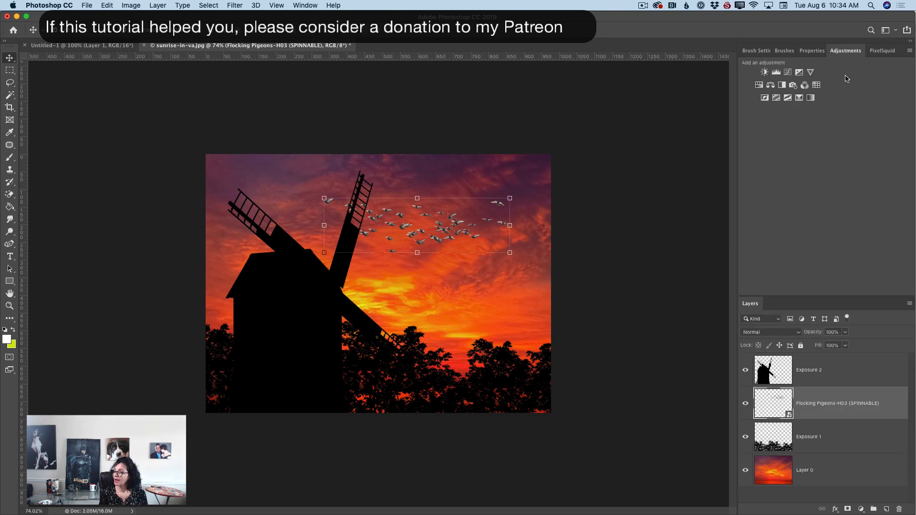
click(799, 72)
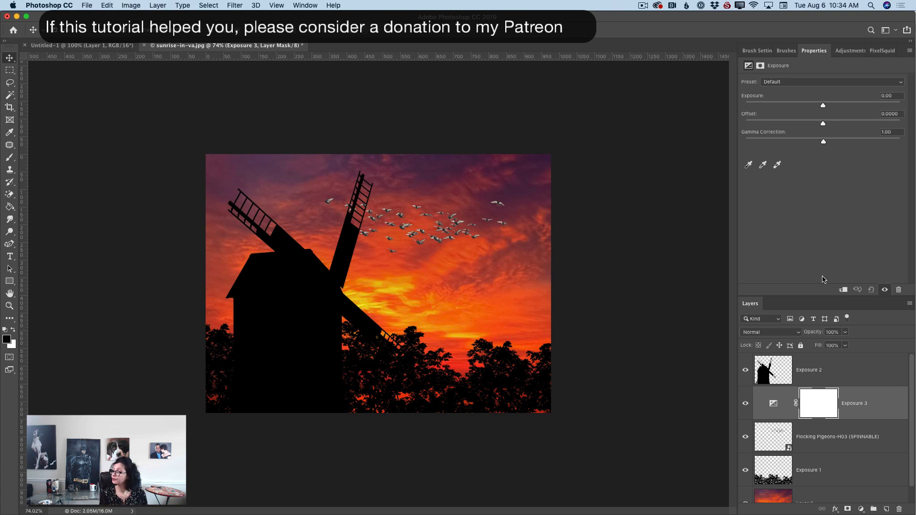
click(843, 290)
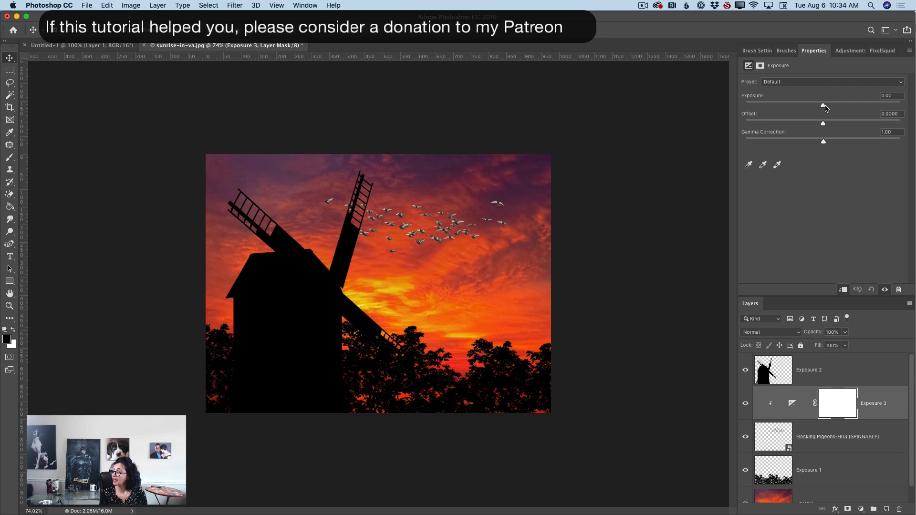
drag(823, 106, 744, 106)
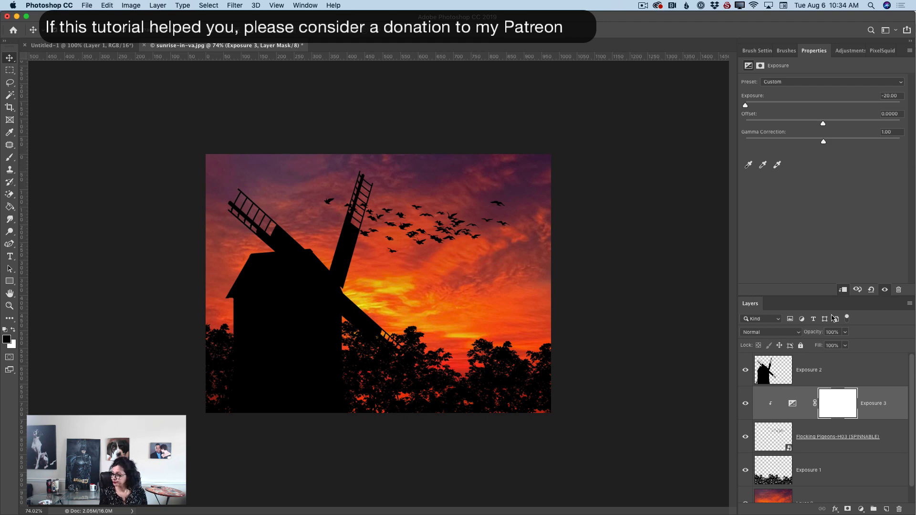
Merge the windmill, pigeon, tree and Exposure layers into one silhouette layer, keeping the sunset layer separate and visible
scroll(911, 370, down, 2)
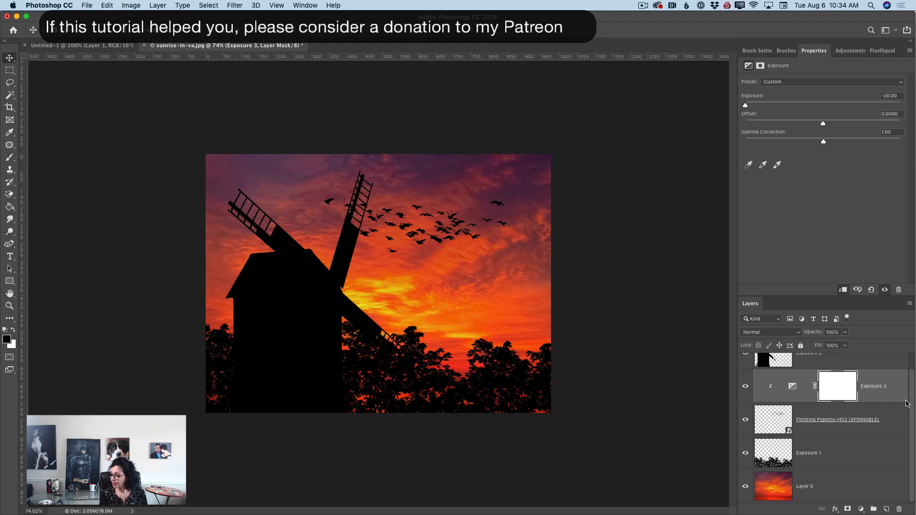
click(745, 486)
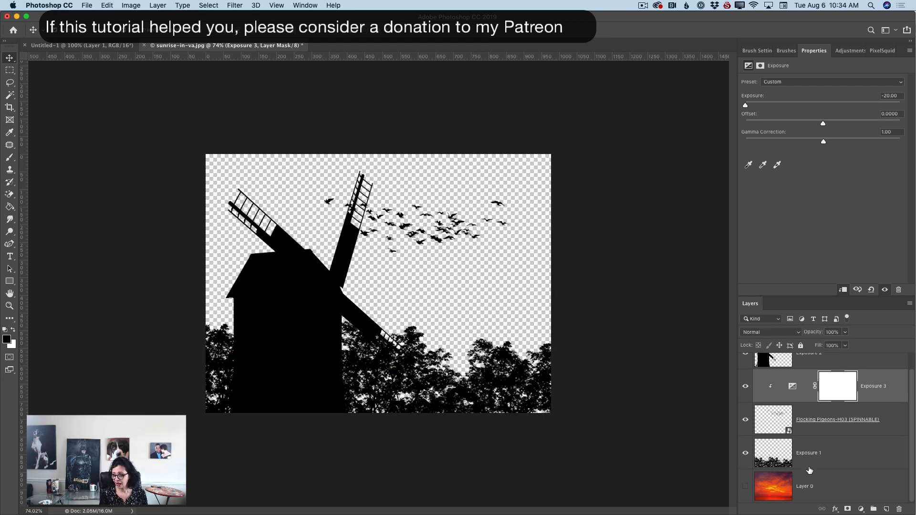
click(908, 304)
click(814, 449)
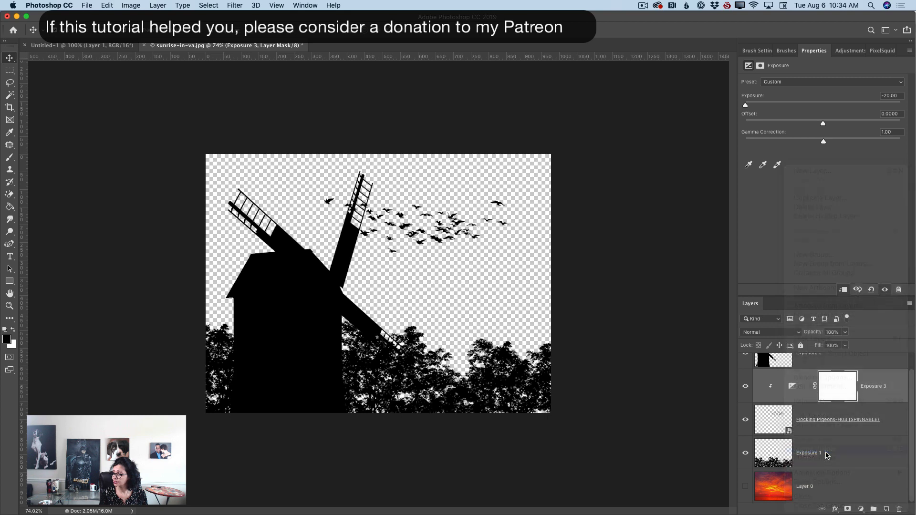
click(745, 405)
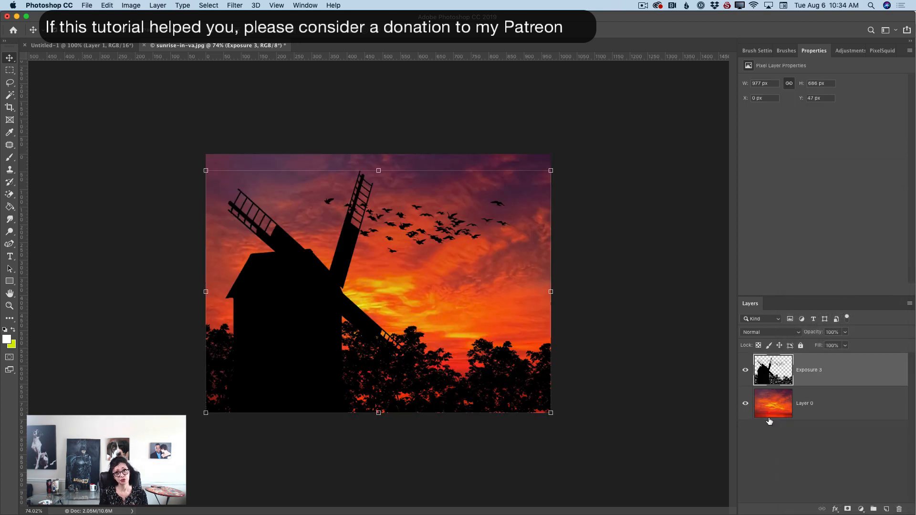
Examine the merged silhouette and the sunset layer separately by toggling their visibility
click(745, 406)
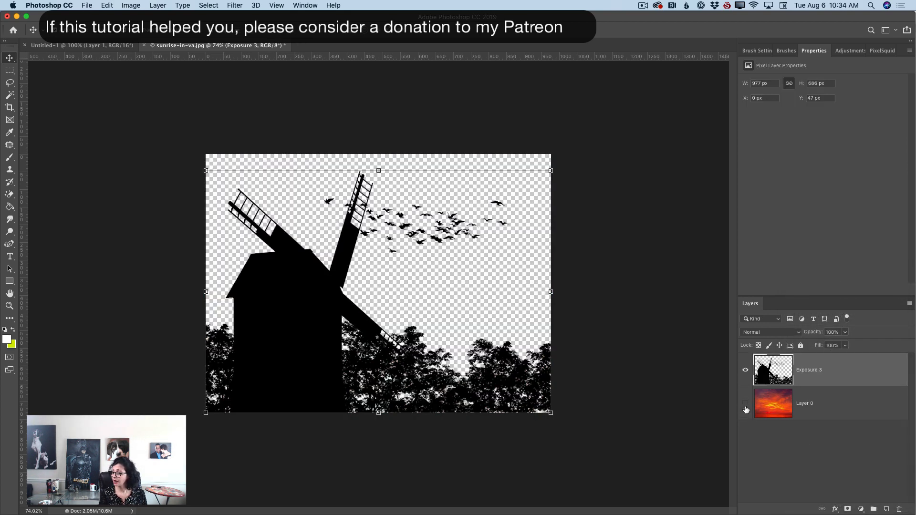
click(745, 405)
click(745, 370)
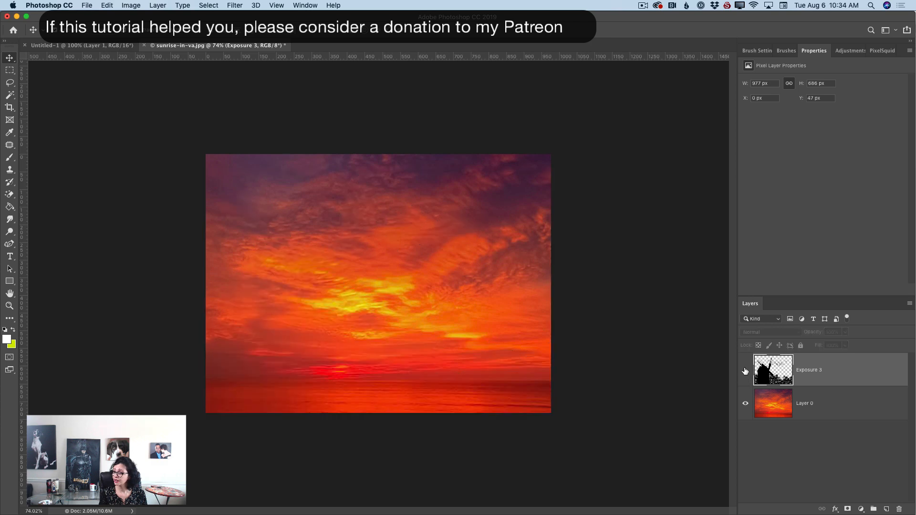
Show the silhouette layer again and enlarge it slightly to about 1010 × 709 px, extending past the canvas's lower-right corner
click(745, 370)
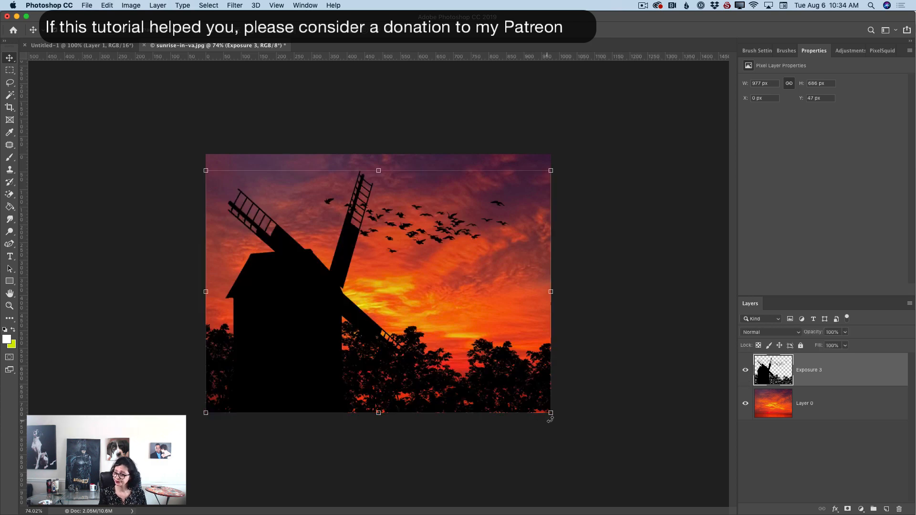
drag(549, 413, 561, 421)
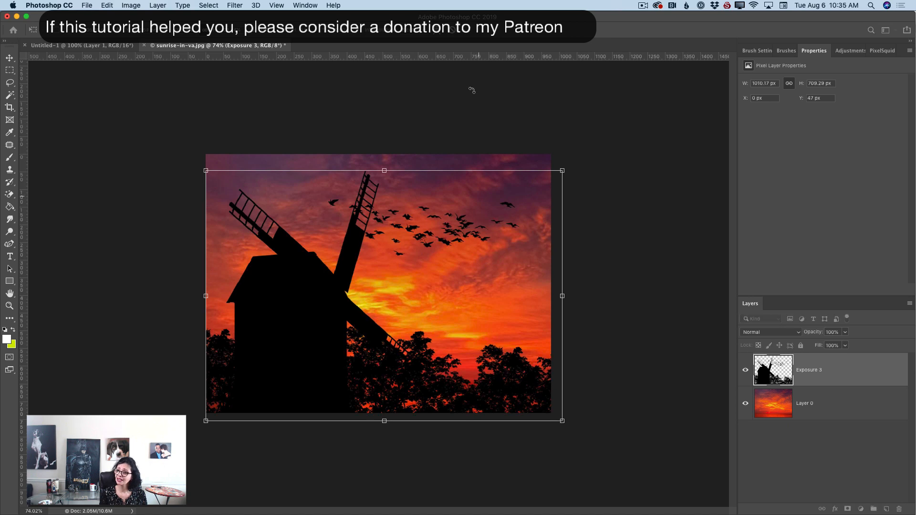
click(465, 32)
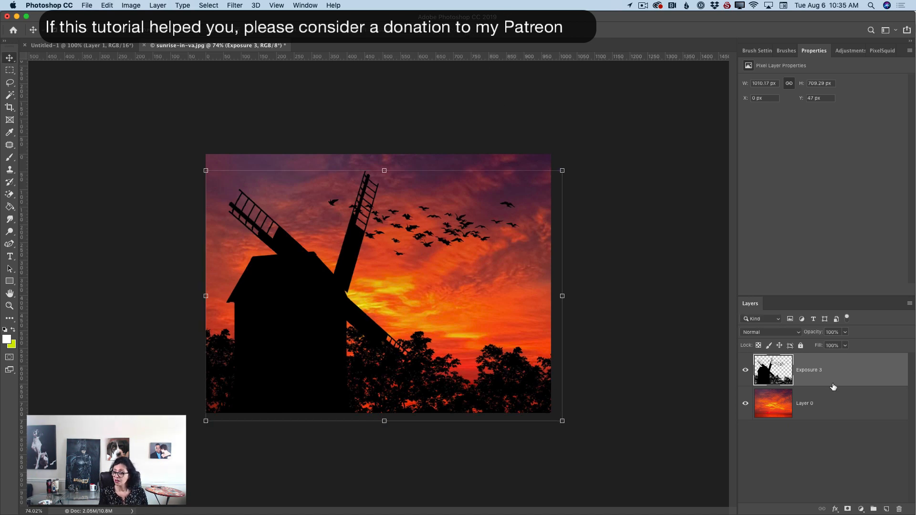
Apply the Camera Raw Filter to the sunset layer with Exposure -0.40, Contrast +38, Highlights +58, Shadows +48 and Texture -26
click(825, 412)
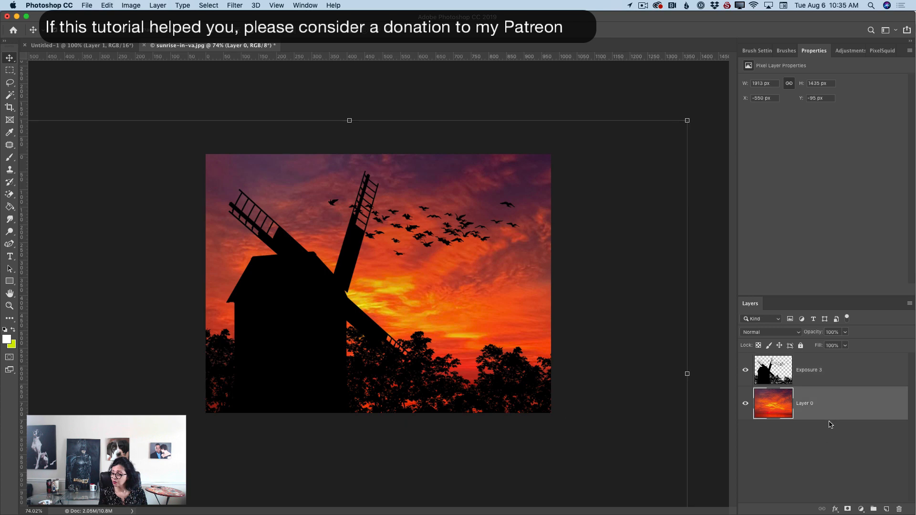
click(235, 5)
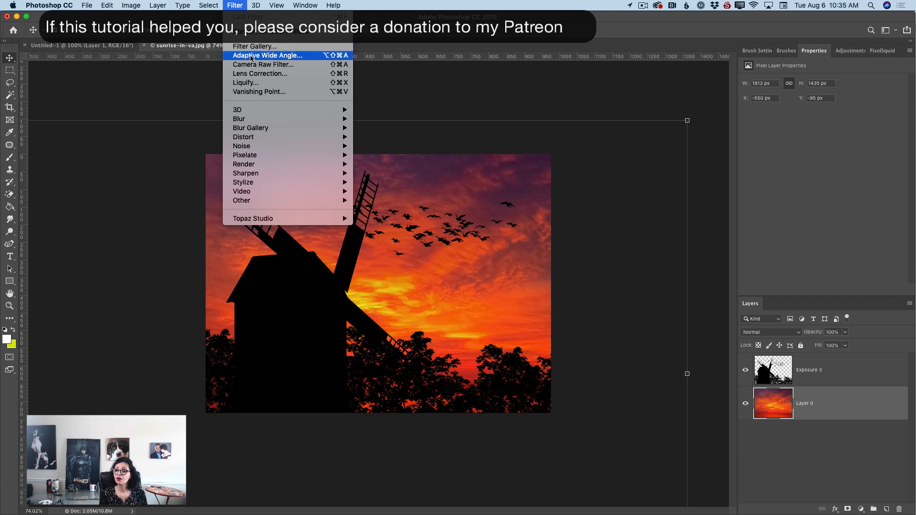
click(255, 72)
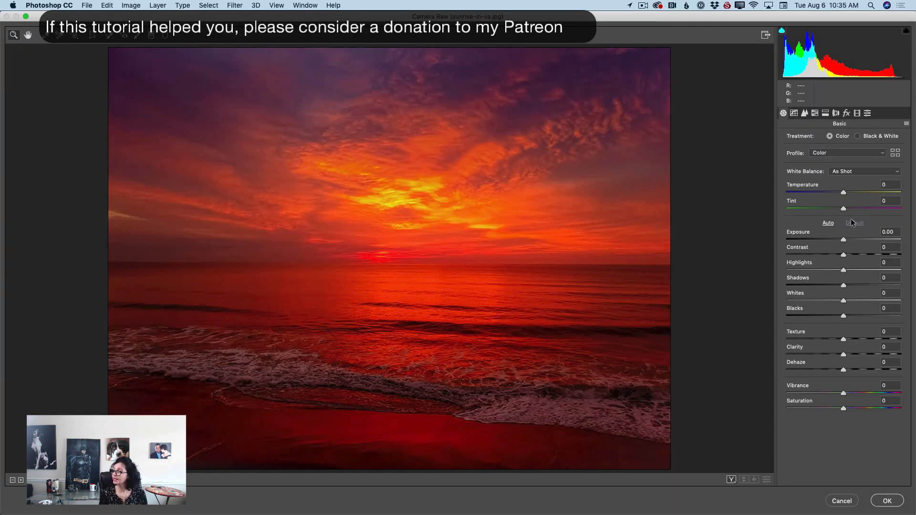
drag(843, 239, 876, 271)
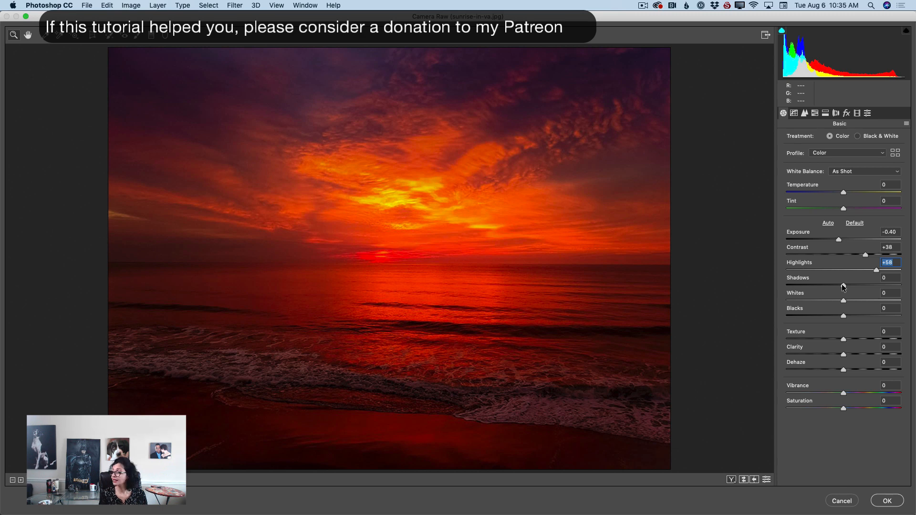
drag(842, 286, 870, 285)
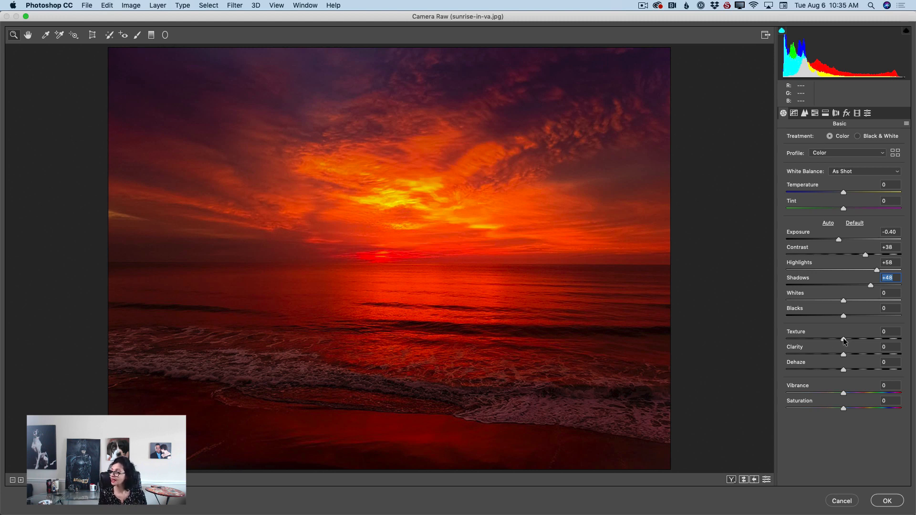
drag(843, 340, 826, 339)
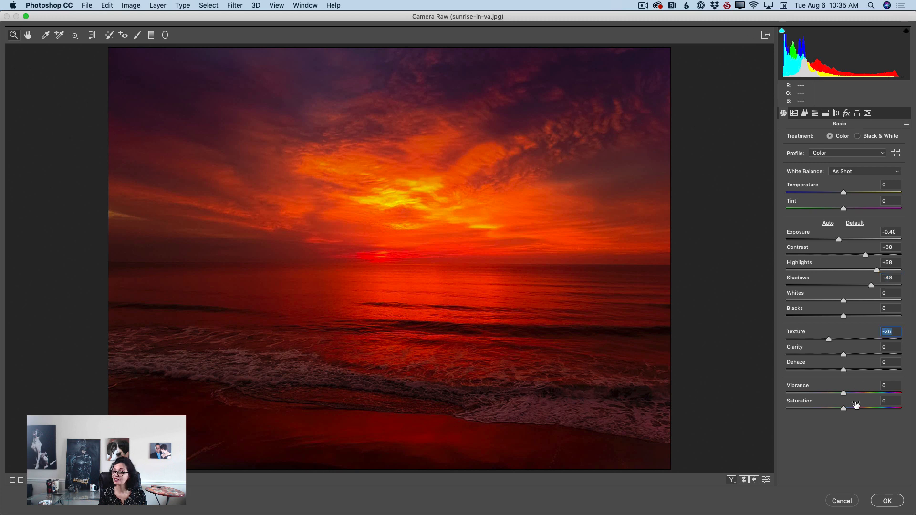
click(882, 502)
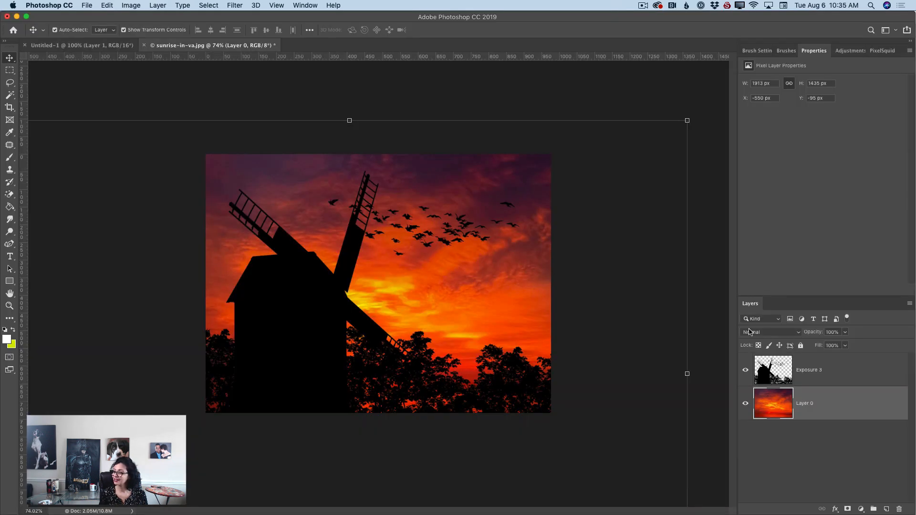